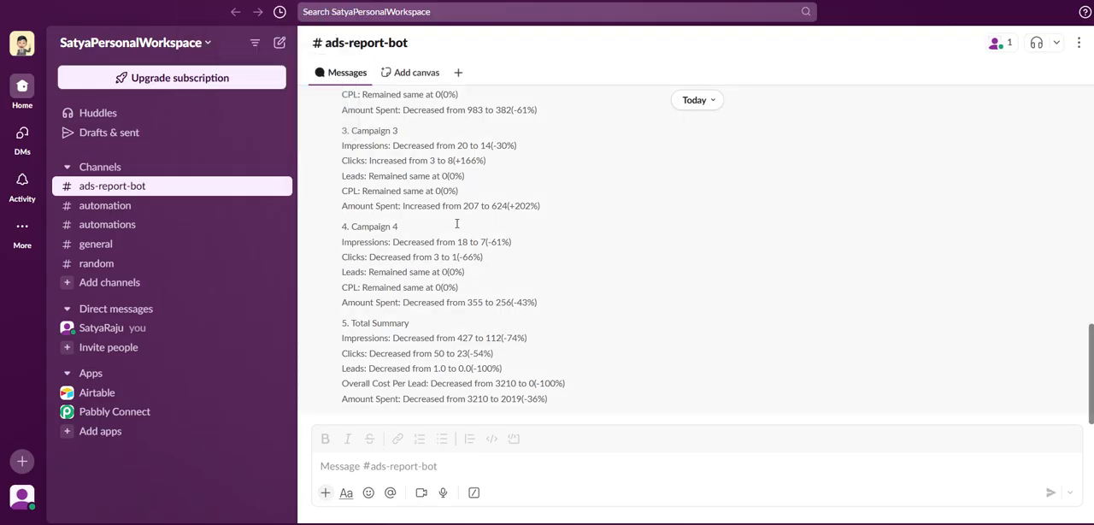
Review the campaign report message posted by Pabbly in the ads-report-bot Slack channel.
{"action": "scroll", "coordinate": [519, 286], "scroll_direction": "up", "scroll_amount": 3}
{"action": "scroll", "coordinate": [496, 208], "scroll_direction": "up", "scroll_amount": 2}
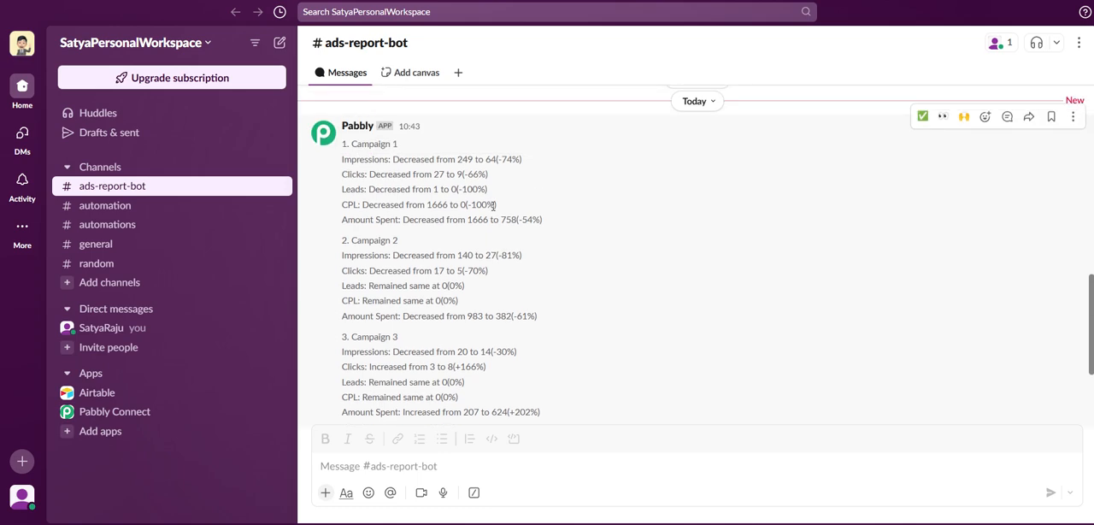
{"action": "scroll", "coordinate": [495, 208], "scroll_direction": "down", "scroll_amount": 2}
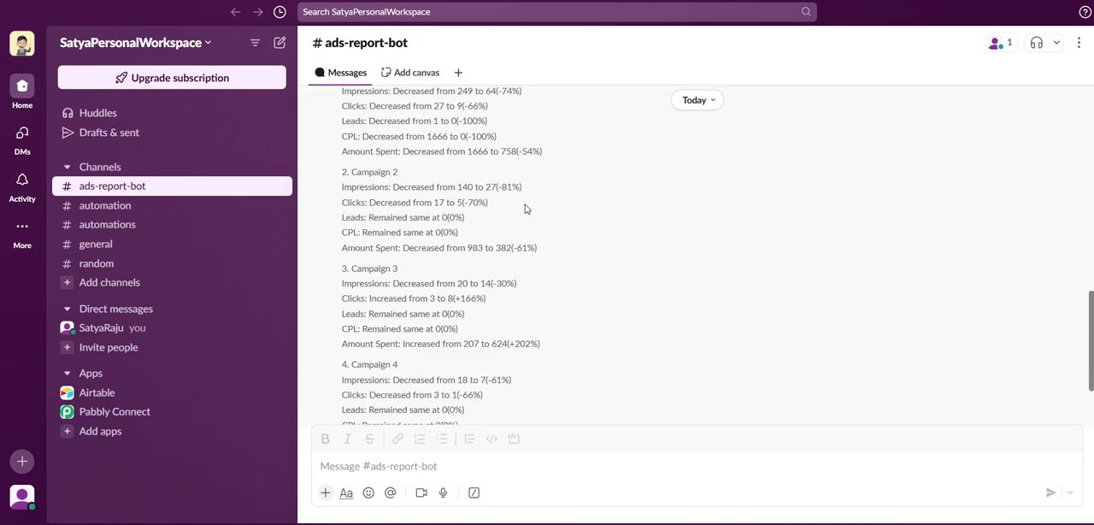
Switch to the Ads Report in Looker Studio, show the page names, and compare the Ads Report Today and Ads Report Yesterday pages.
{"action": "left_click", "coordinate": [201, 1]}
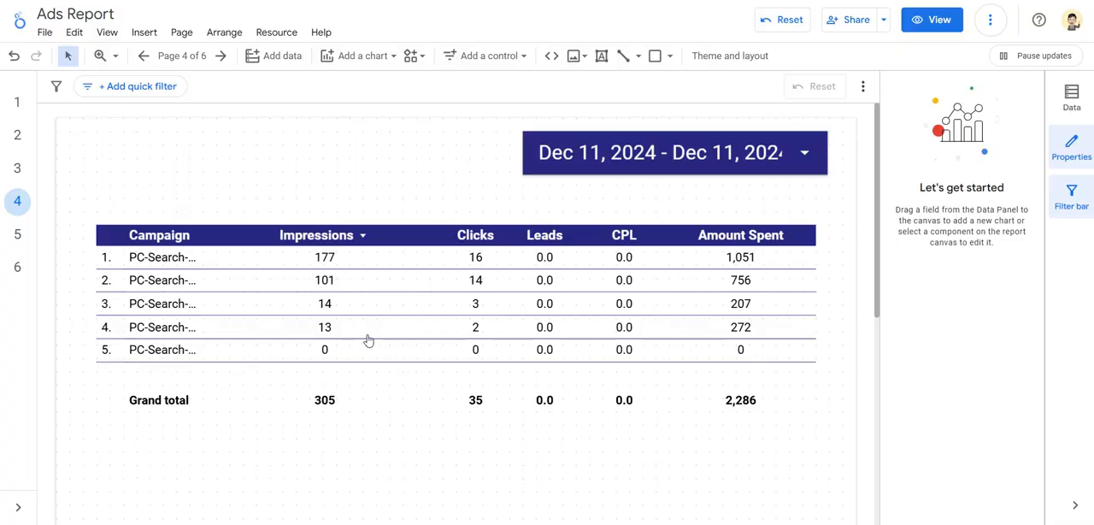
{"action": "left_click", "coordinate": [18, 507]}
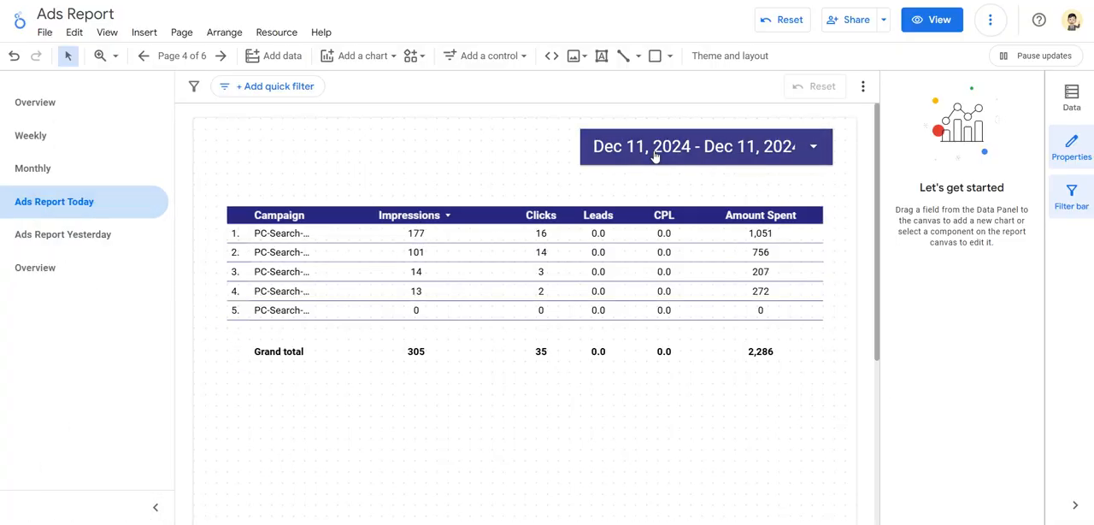
{"action": "left_click", "coordinate": [96, 241]}
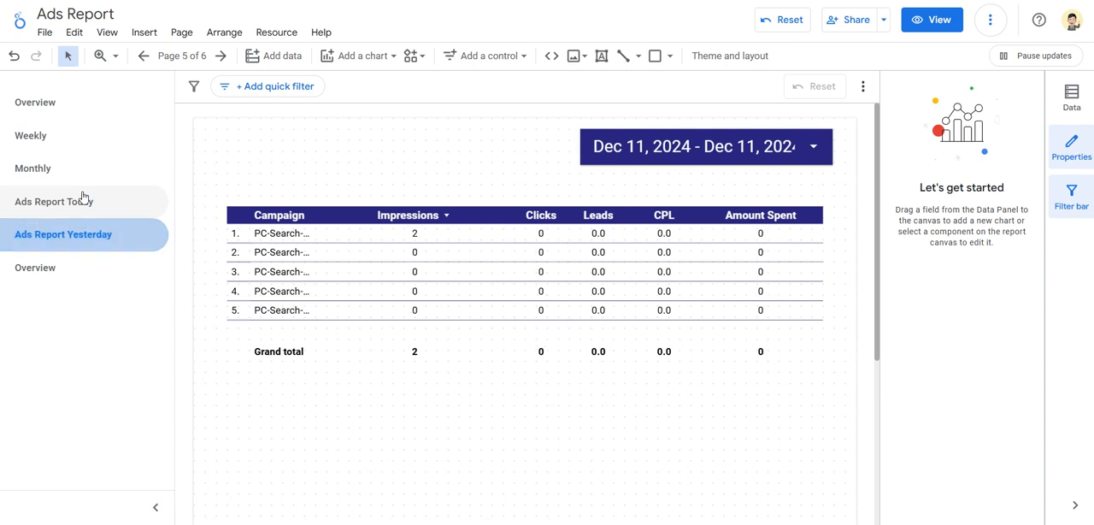
{"action": "left_click", "coordinate": [83, 200]}
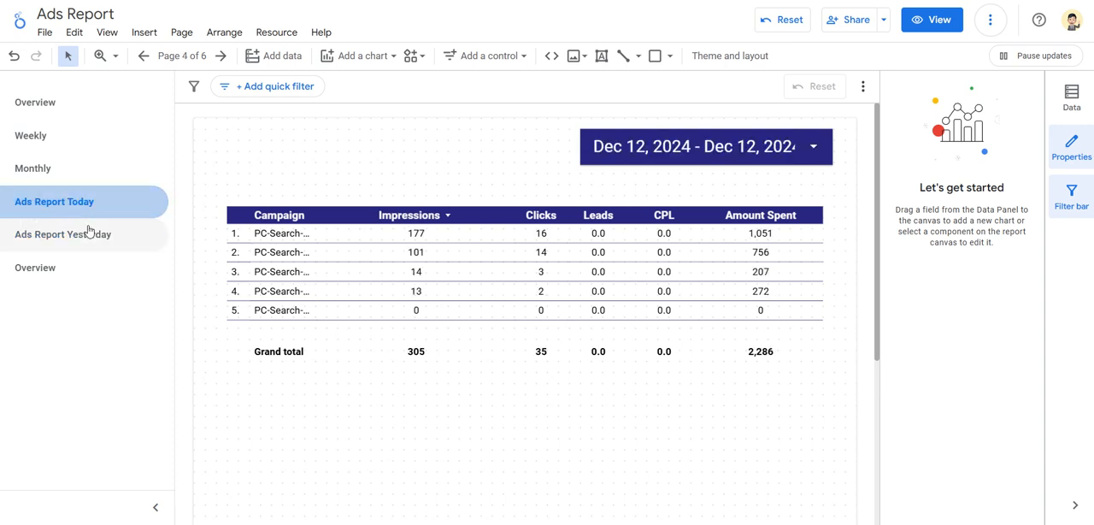
{"action": "left_click", "coordinate": [90, 233]}
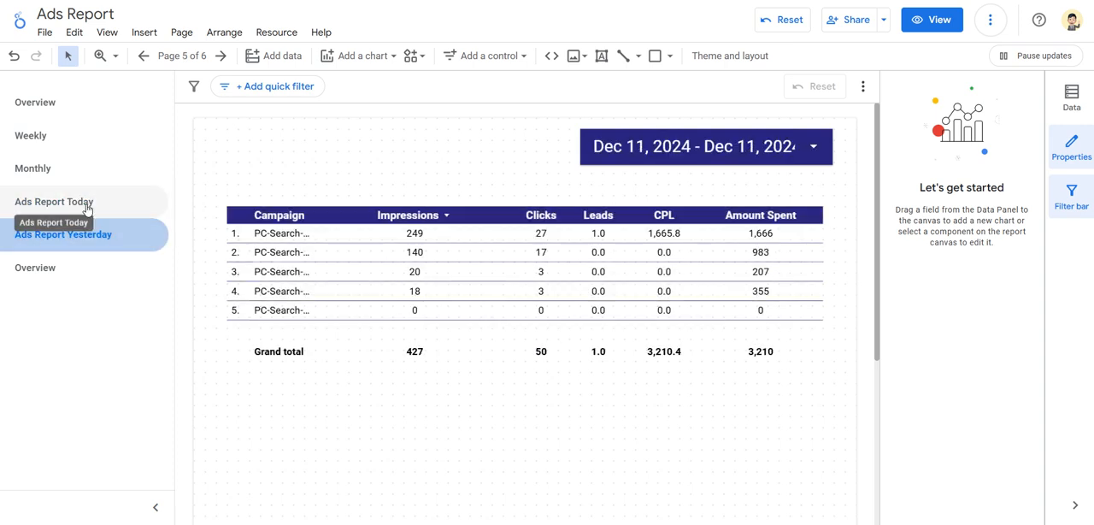
{"action": "left_click", "coordinate": [86, 205]}
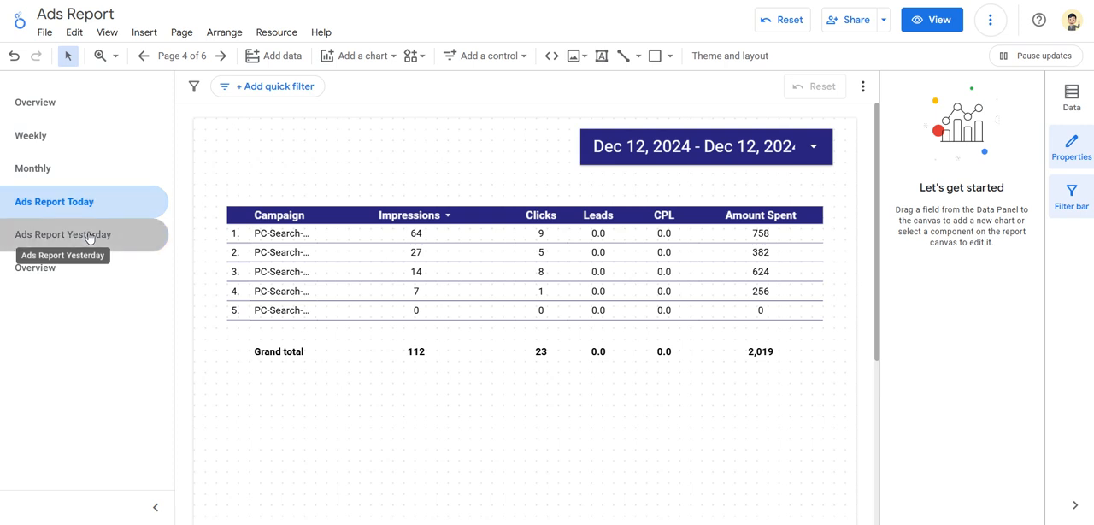
{"action": "left_click", "coordinate": [89, 234]}
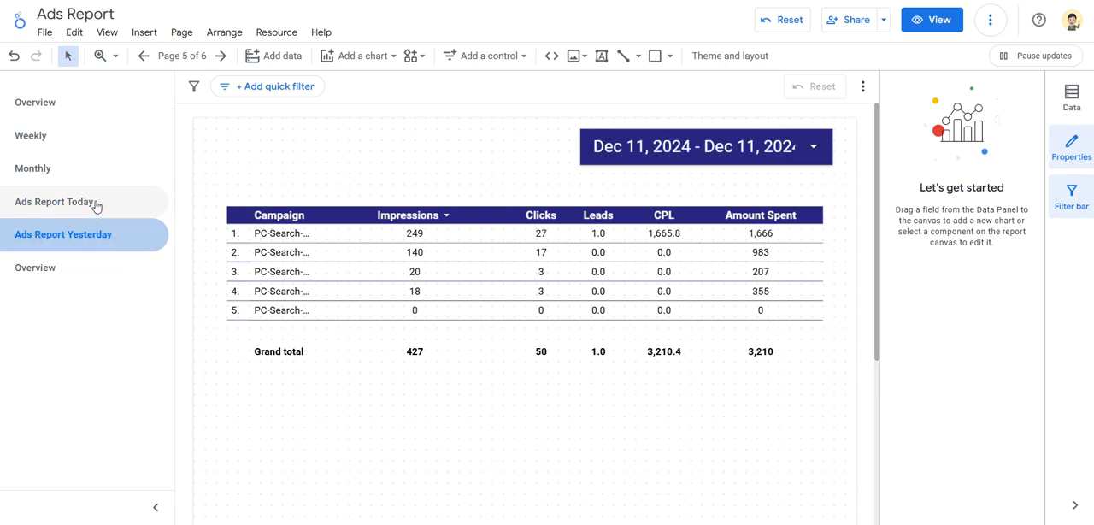
{"action": "left_click", "coordinate": [97, 206]}
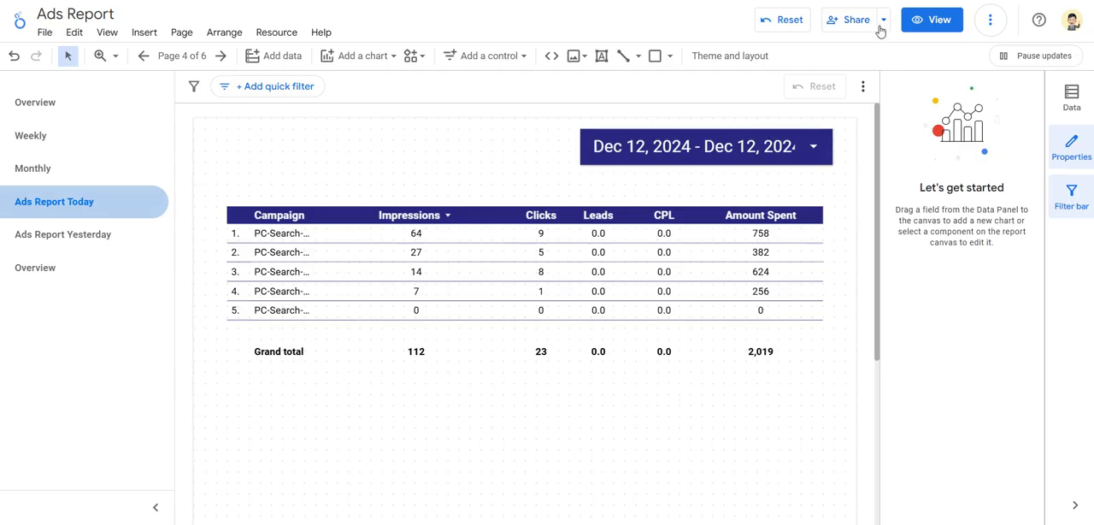
Open the report's scheduled email delivery for editing.
{"action": "left_click", "coordinate": [883, 24]}
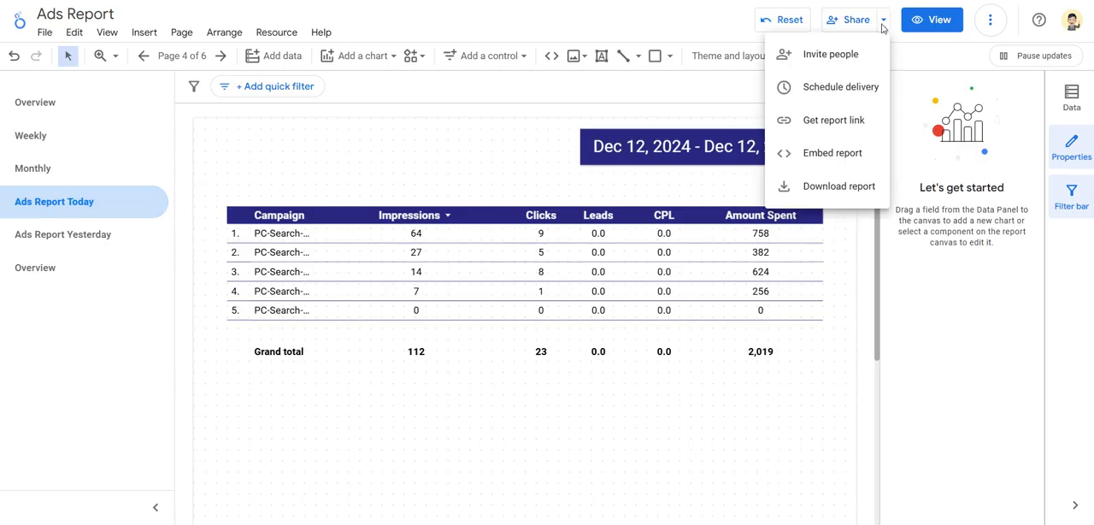
{"action": "left_click", "coordinate": [823, 88]}
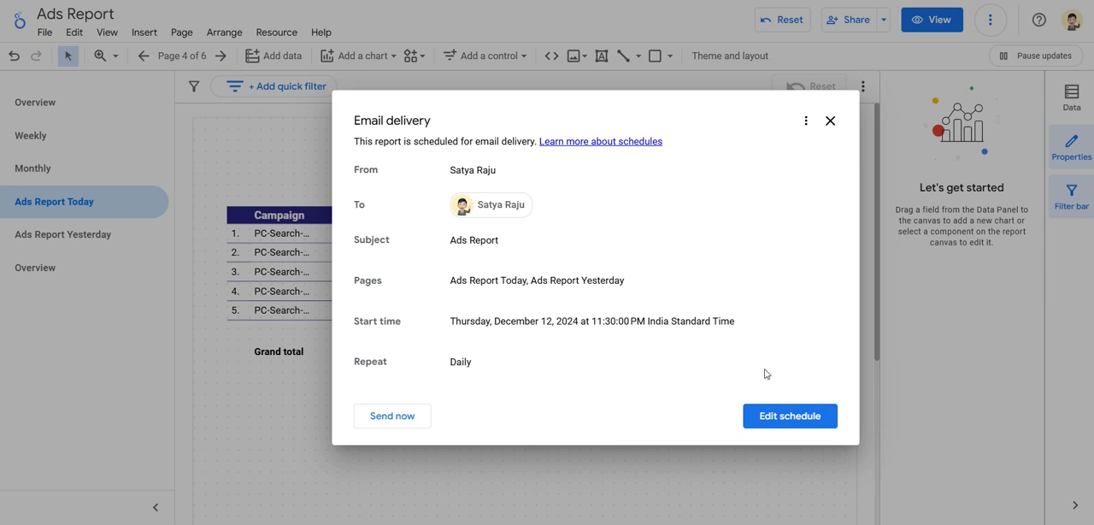
{"action": "left_click", "coordinate": [764, 415]}
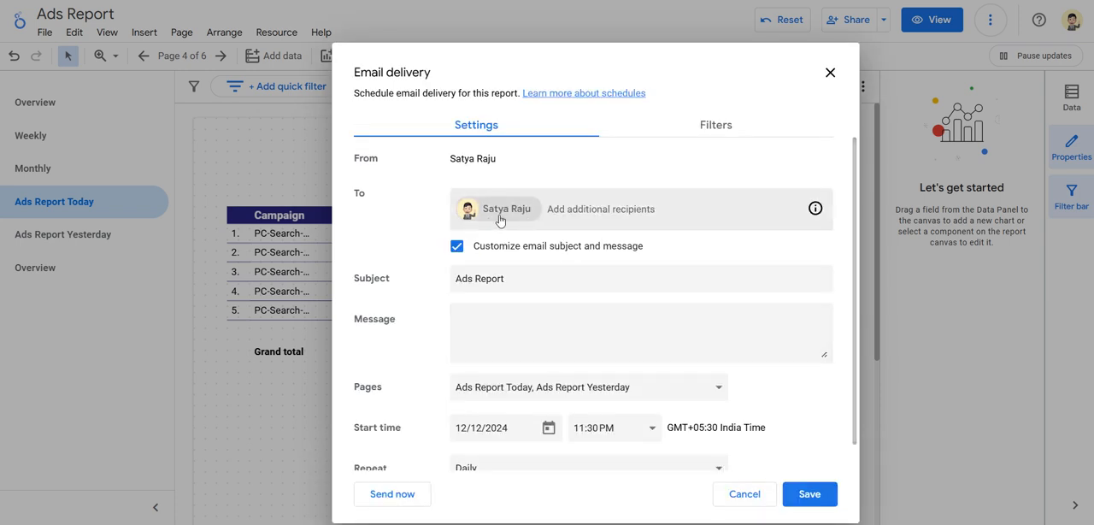
Check the recipients field and the list of report pages included in the email delivery.
{"action": "left_click", "coordinate": [609, 210]}
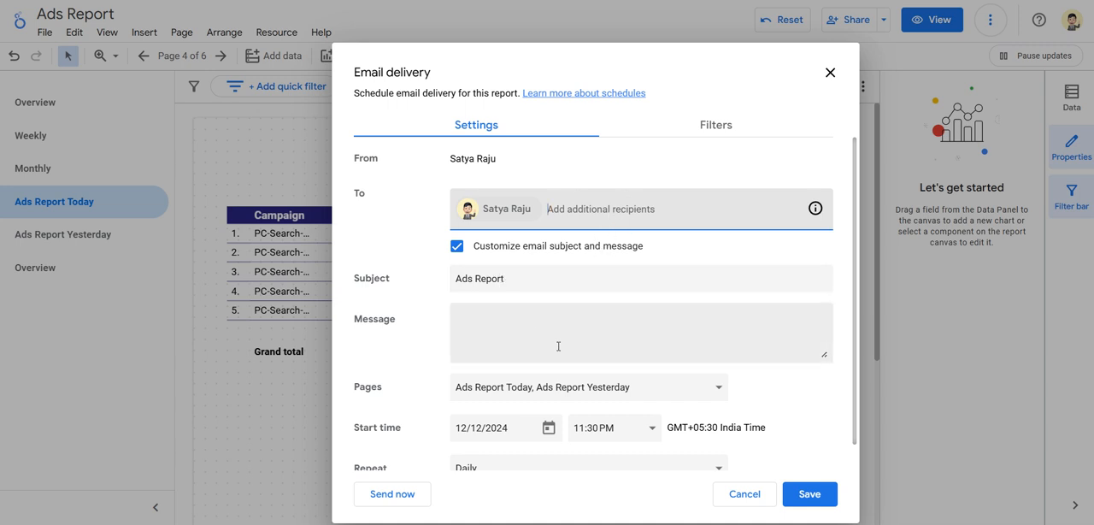
{"action": "scroll", "coordinate": [557, 347], "scroll_direction": "down", "scroll_amount": 1}
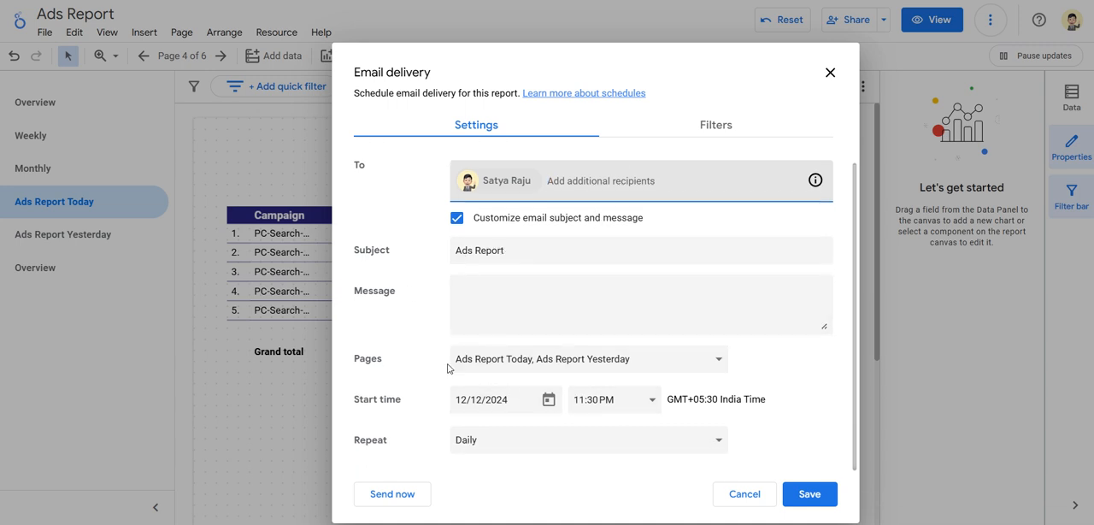
{"action": "left_click", "coordinate": [554, 370]}
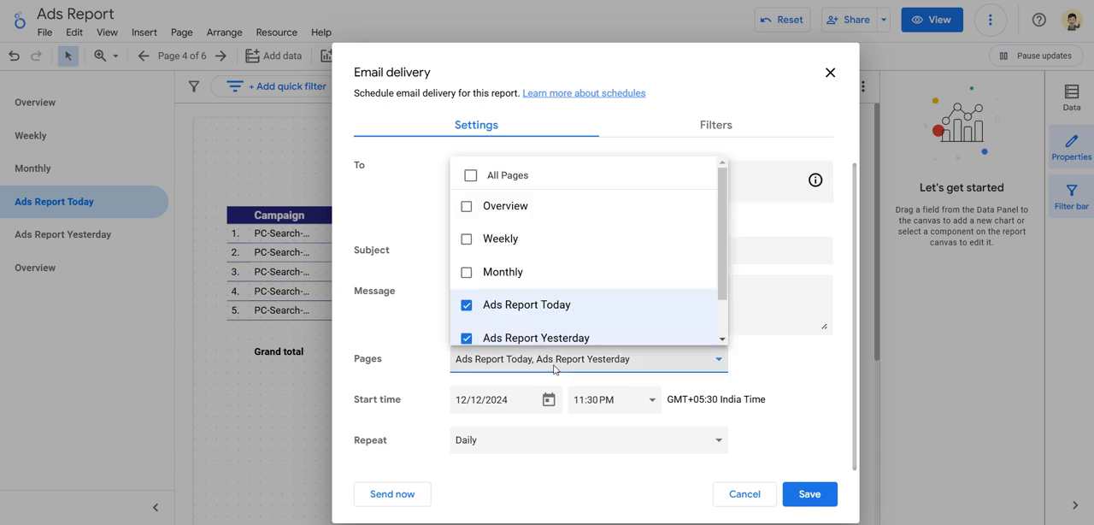
{"action": "scroll", "coordinate": [534, 324], "scroll_direction": "down", "scroll_amount": 1}
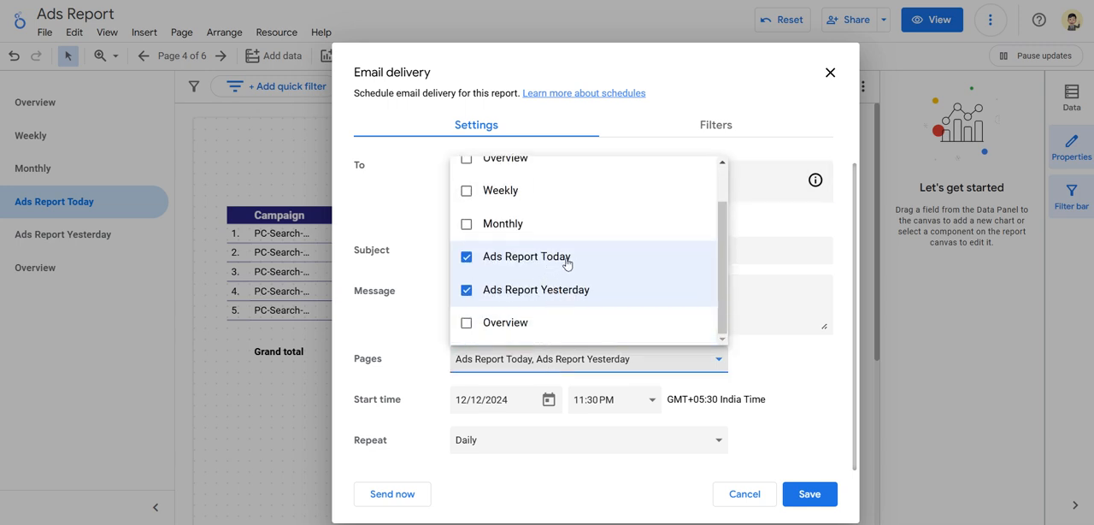
{"action": "left_click", "coordinate": [393, 346]}
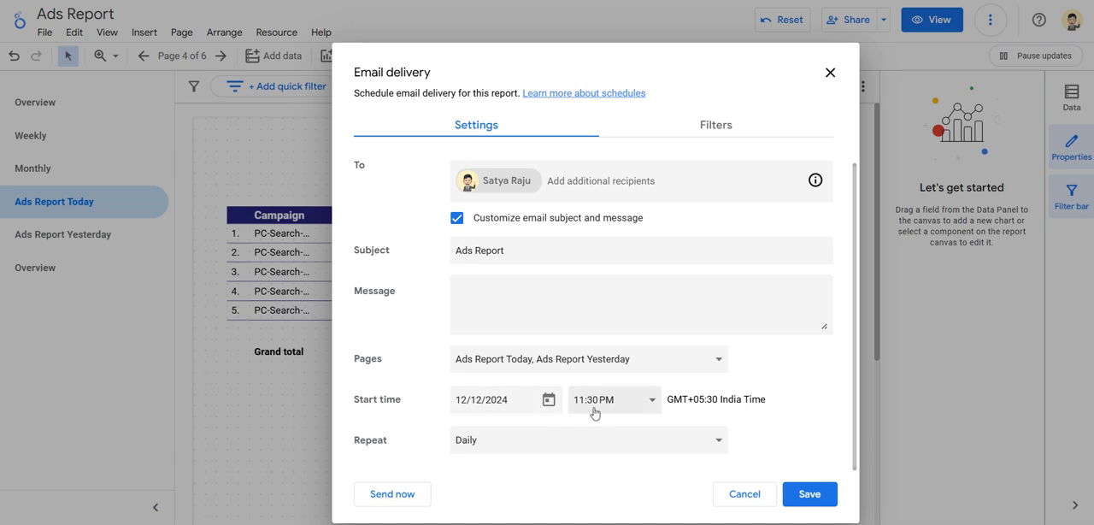
Look through the start time choices and the repeat setting of the email delivery schedule.
{"action": "left_click", "coordinate": [622, 408]}
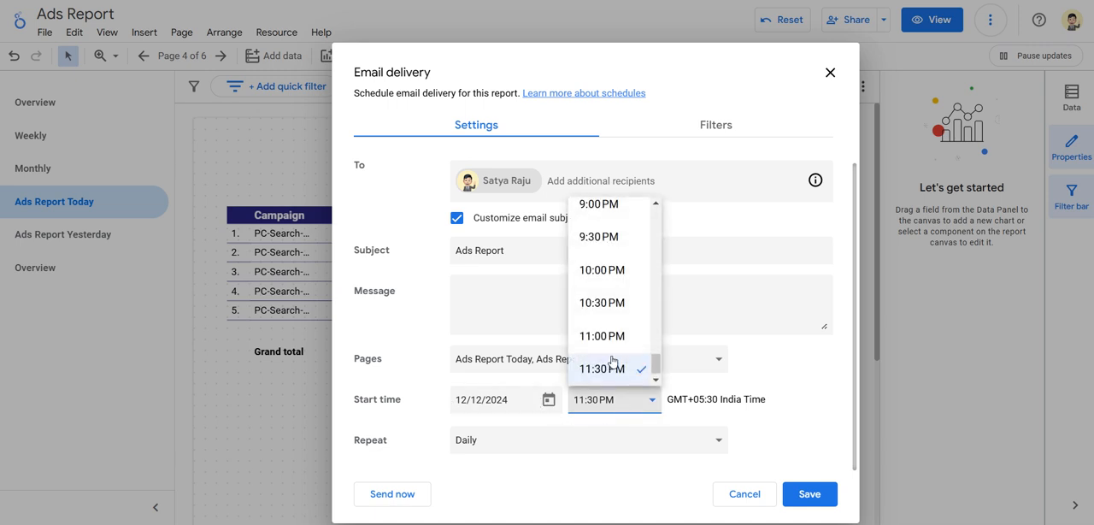
{"action": "scroll", "coordinate": [613, 379], "scroll_direction": "down", "scroll_amount": 1}
{"action": "left_click", "coordinate": [419, 391]}
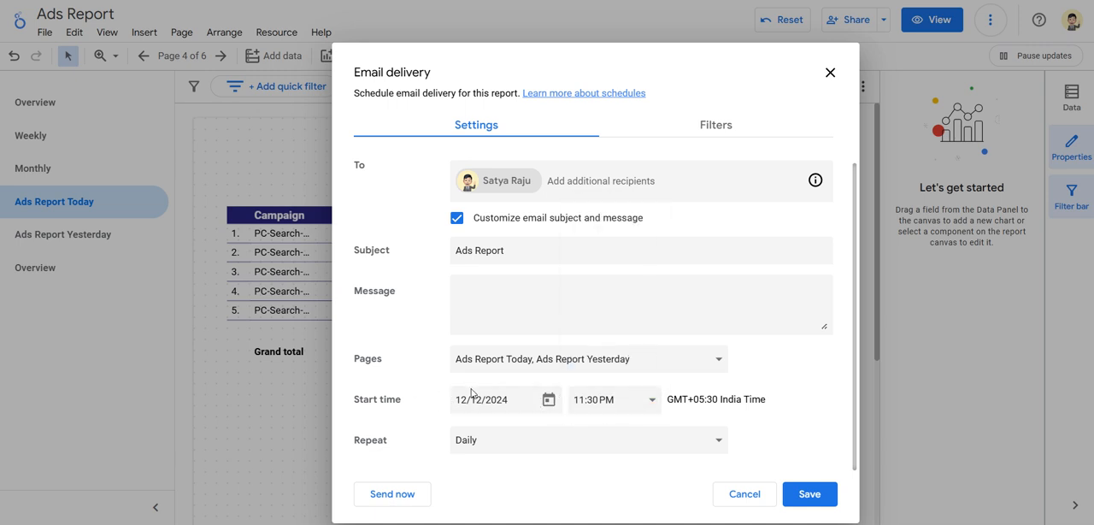
{"action": "left_click", "coordinate": [523, 444]}
{"action": "left_click", "coordinate": [375, 439]}
Check the email delivery's recipients field, and inspect the Mailparser.io trigger of the Ads Report workflow in Pabbly Connect.
{"action": "left_click", "coordinate": [634, 184]}
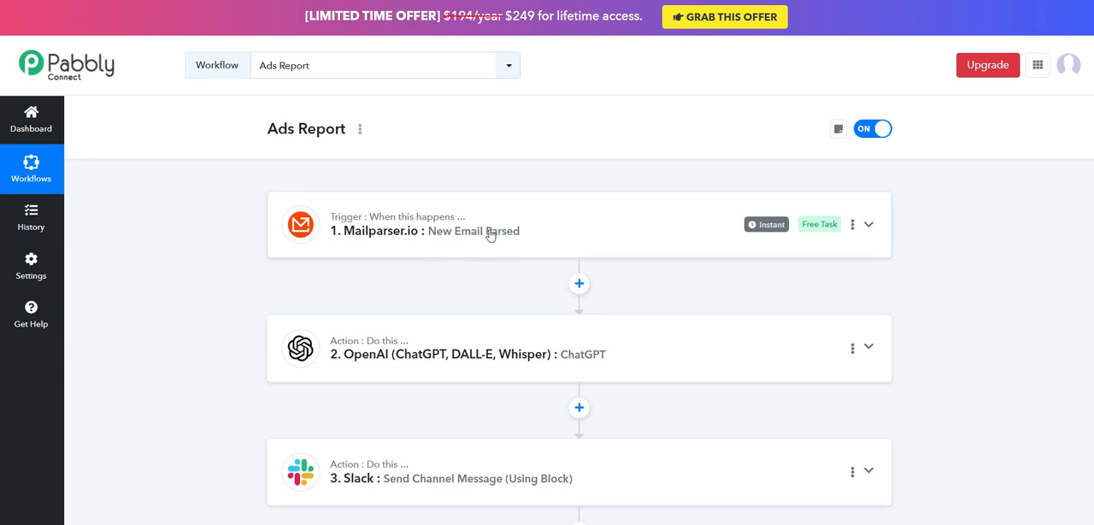
{"action": "left_click", "coordinate": [513, 241]}
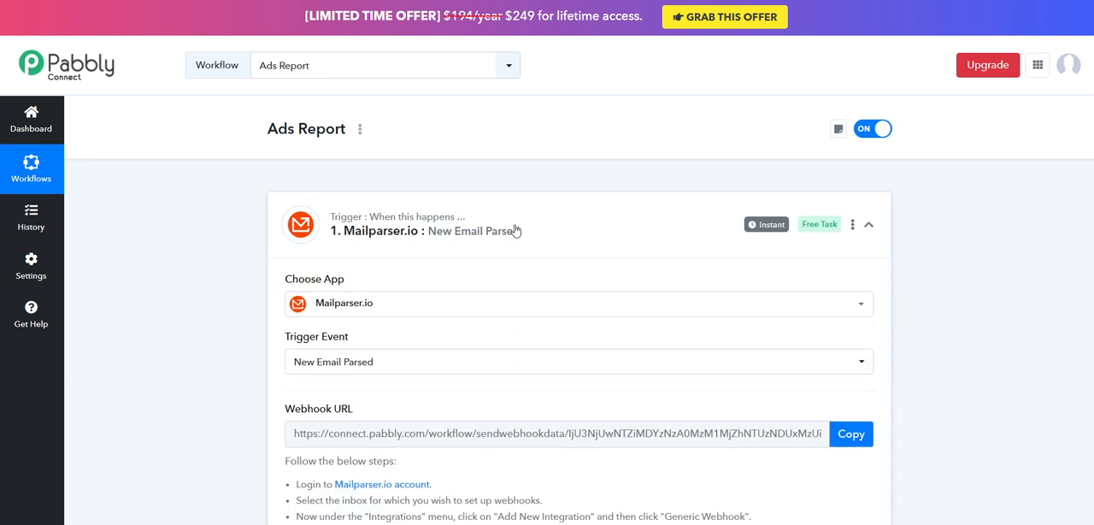
{"action": "left_click", "coordinate": [514, 231]}
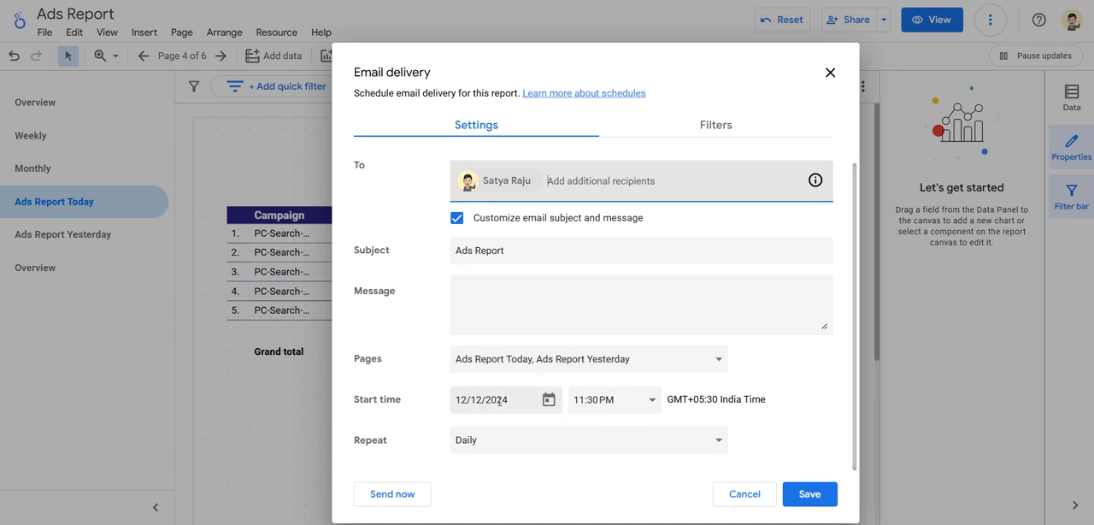
Return to the Looker Studio email delivery settings and examine the start date calendar and repeat frequency options.
{"action": "left_click", "coordinate": [547, 405]}
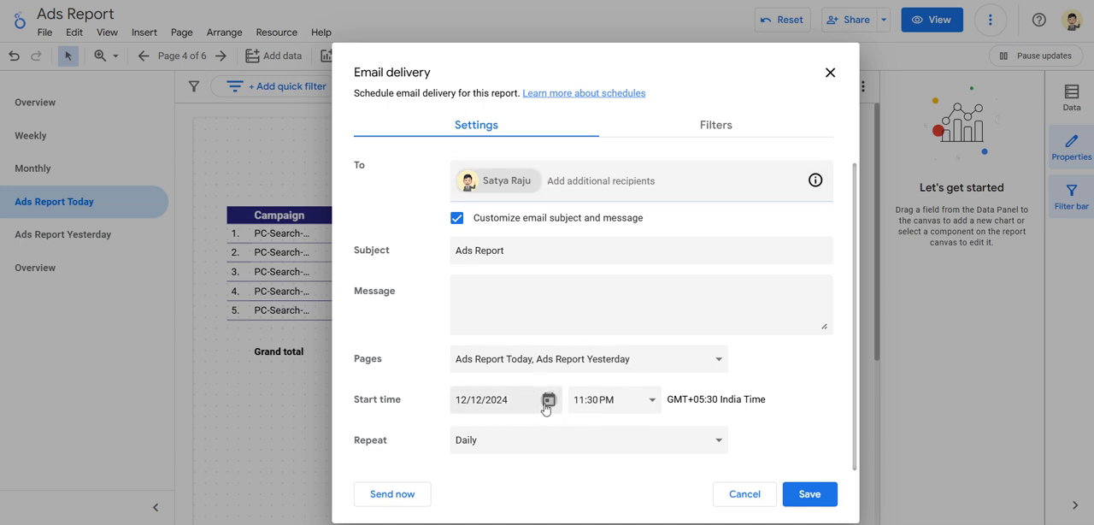
{"action": "left_click", "coordinate": [403, 387]}
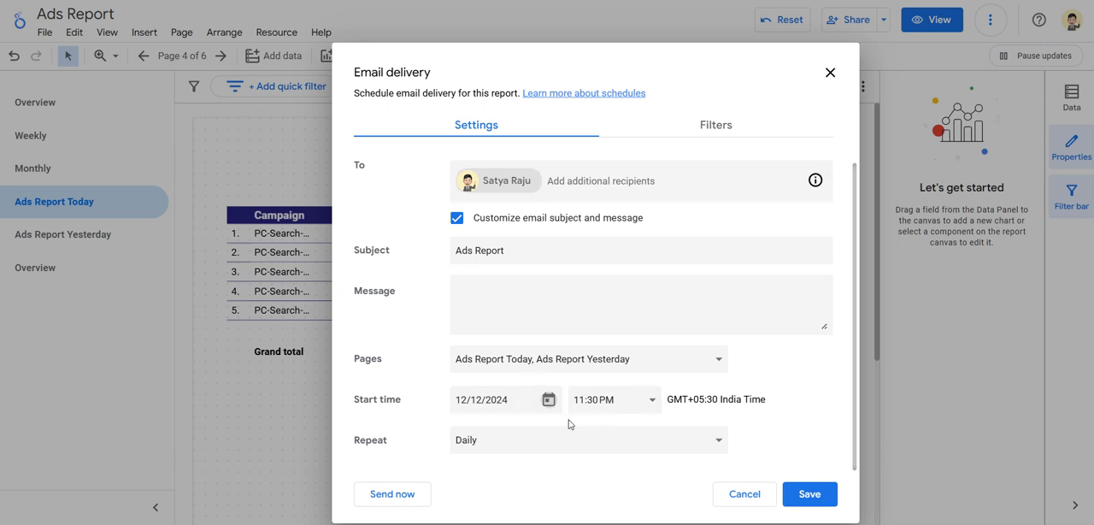
{"action": "left_click", "coordinate": [547, 450]}
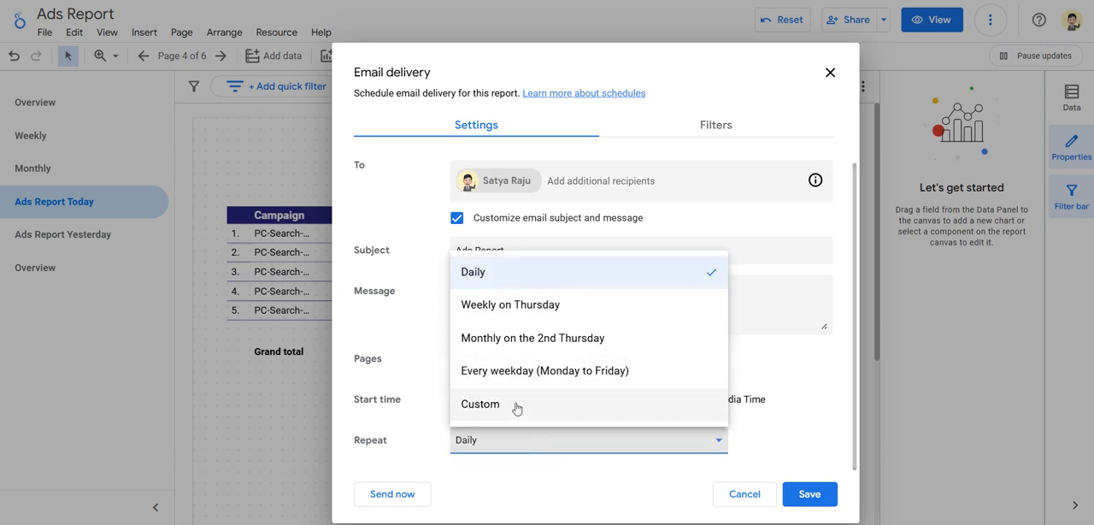
{"action": "left_click", "coordinate": [402, 454]}
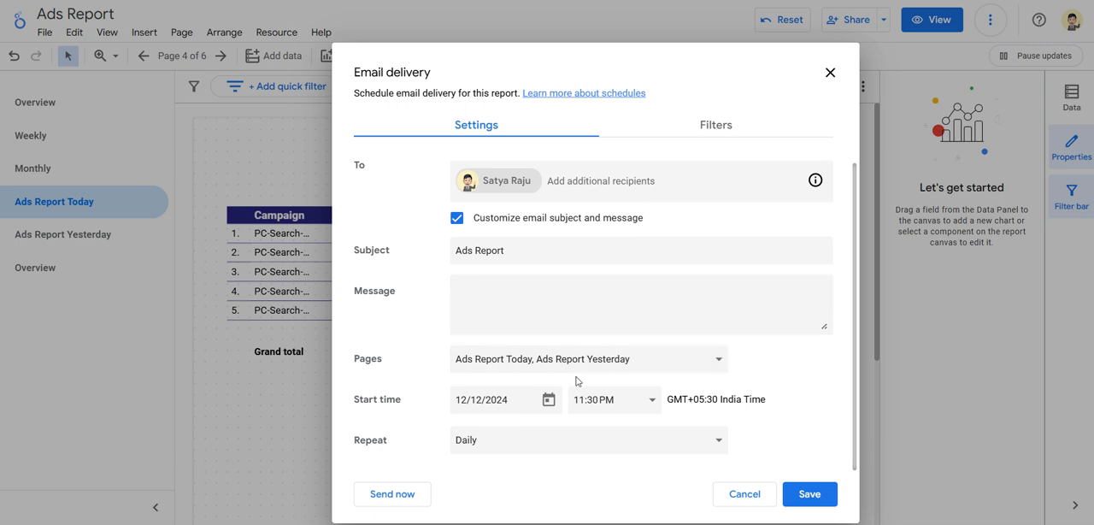
Review the complete email delivery settings, including the field for additional recipients.
{"action": "scroll", "coordinate": [573, 359], "scroll_direction": "up", "scroll_amount": 1}
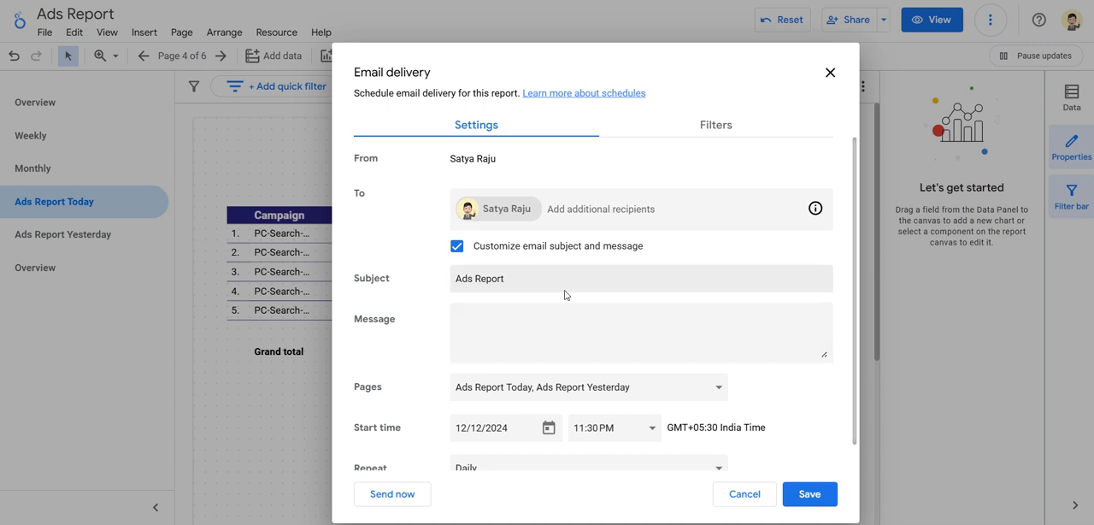
{"action": "scroll", "coordinate": [564, 295], "scroll_direction": "down", "scroll_amount": 1}
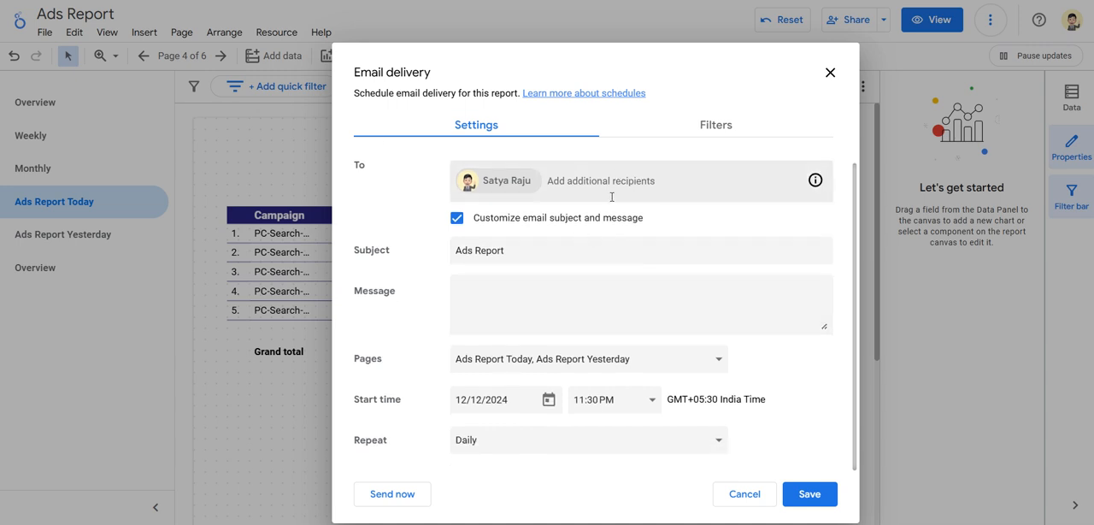
{"action": "left_click", "coordinate": [607, 179]}
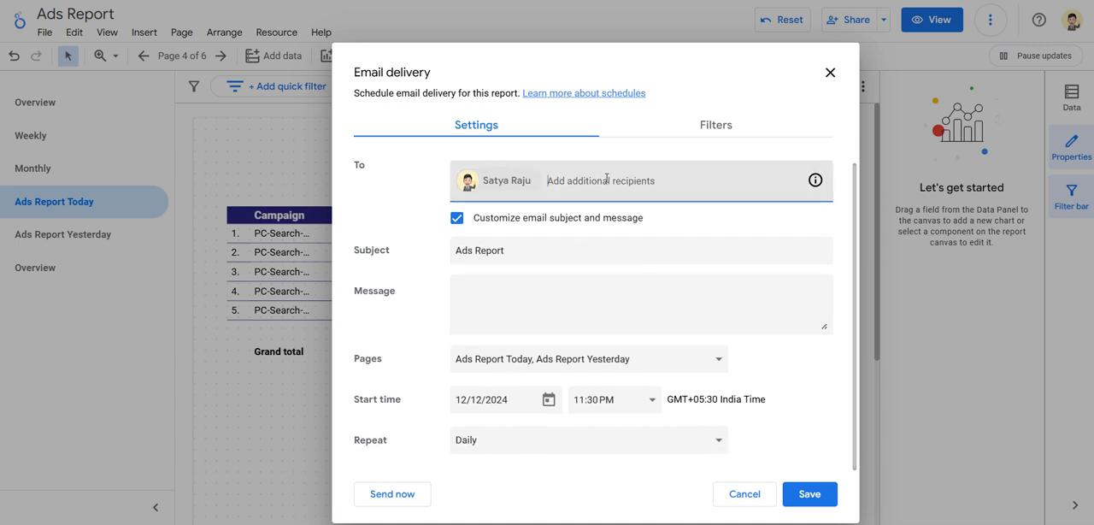
{"action": "left_click", "coordinate": [407, 197]}
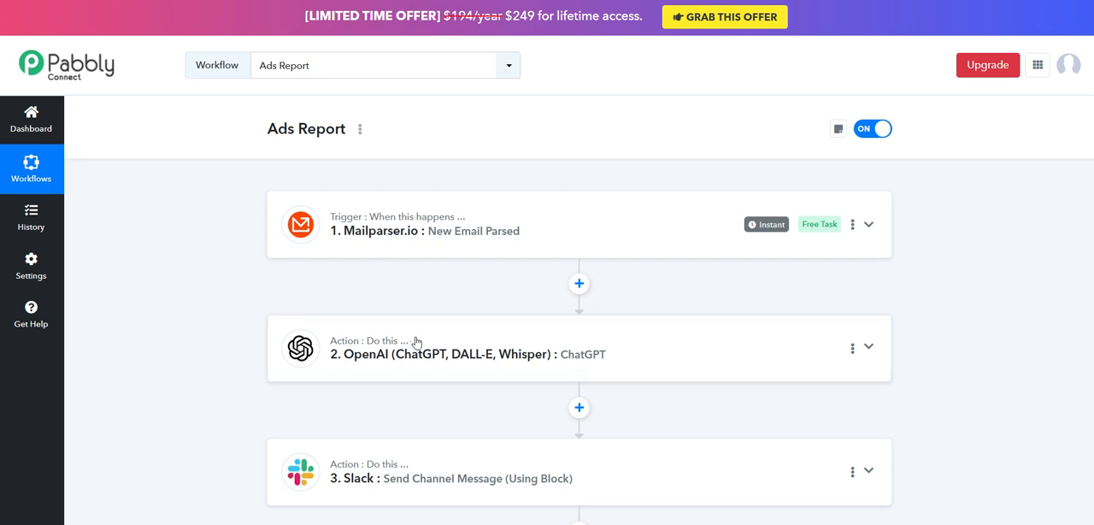
Switch to the Pabbly Connect workflow and examine the Slack action's channel, message type and message text.
{"action": "scroll", "coordinate": [436, 380], "scroll_direction": "down", "scroll_amount": 1}
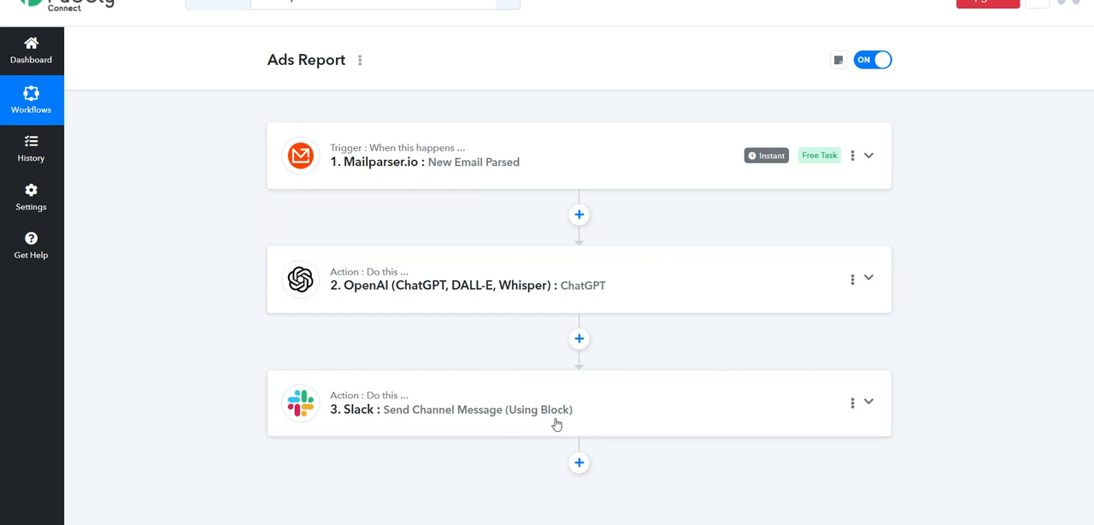
{"action": "left_click", "coordinate": [735, 412]}
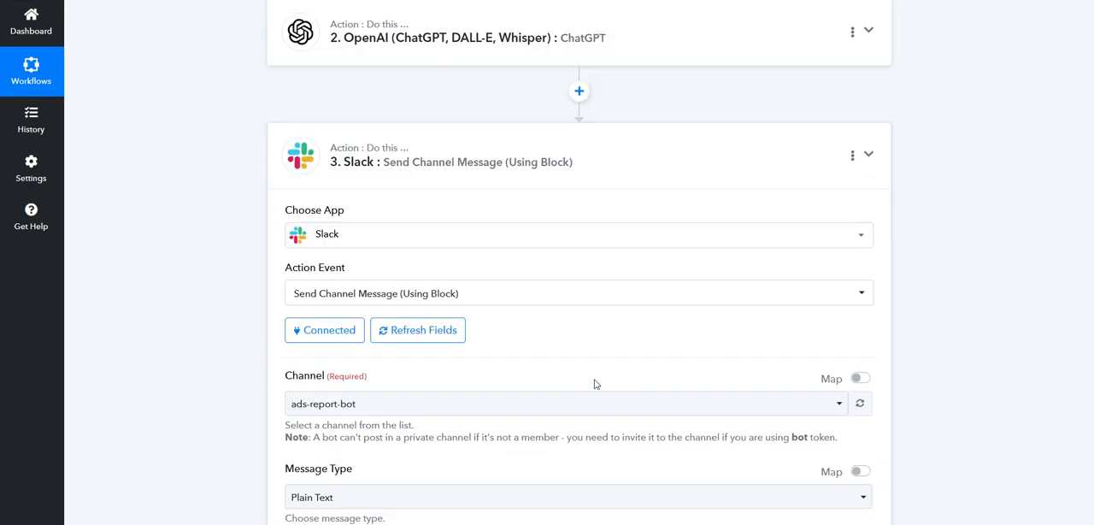
{"action": "scroll", "coordinate": [573, 374], "scroll_direction": "down", "scroll_amount": 5}
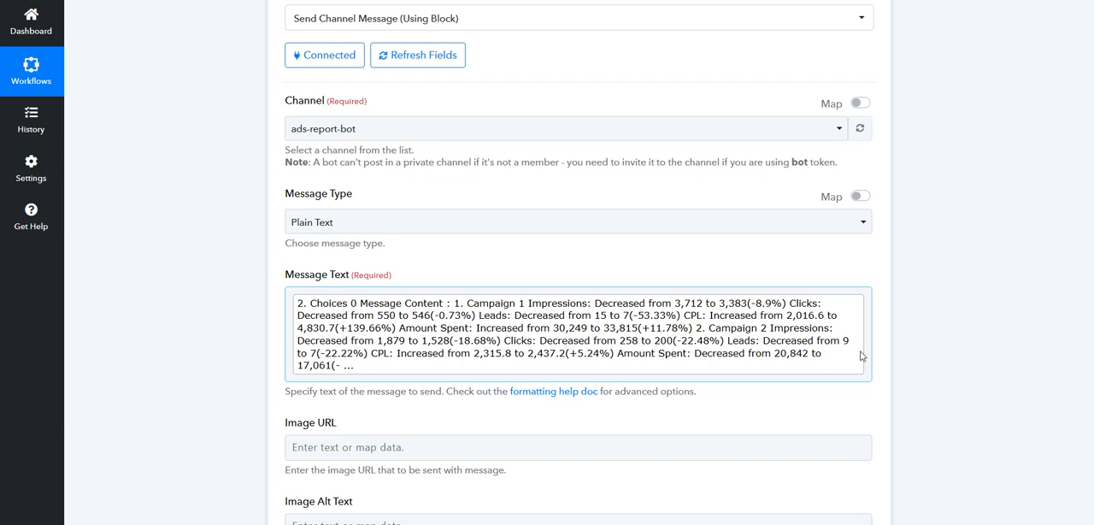
Review the workflow's step order and the Slack action's remaining fields, from the message text to the Reply Broadcast option.
{"action": "scroll", "coordinate": [862, 356], "scroll_direction": "up", "scroll_amount": 6}
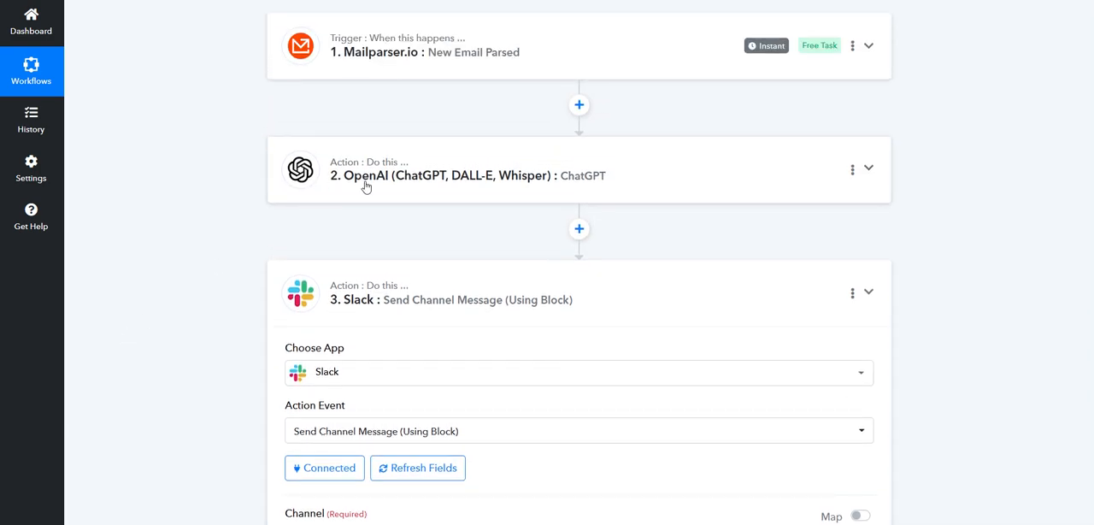
{"action": "scroll", "coordinate": [471, 342], "scroll_direction": "down", "scroll_amount": 7}
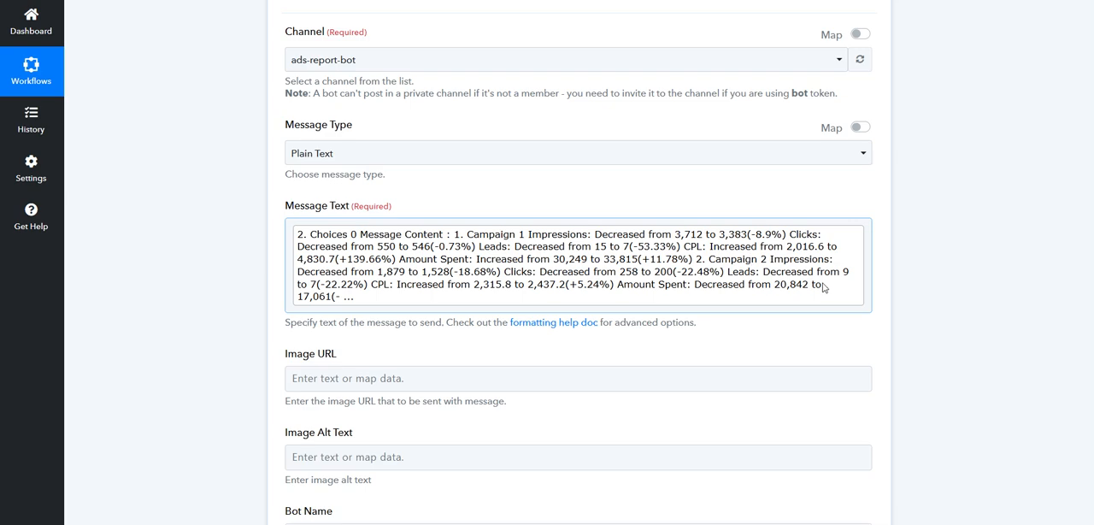
{"action": "scroll", "coordinate": [567, 256], "scroll_direction": "down", "scroll_amount": 6}
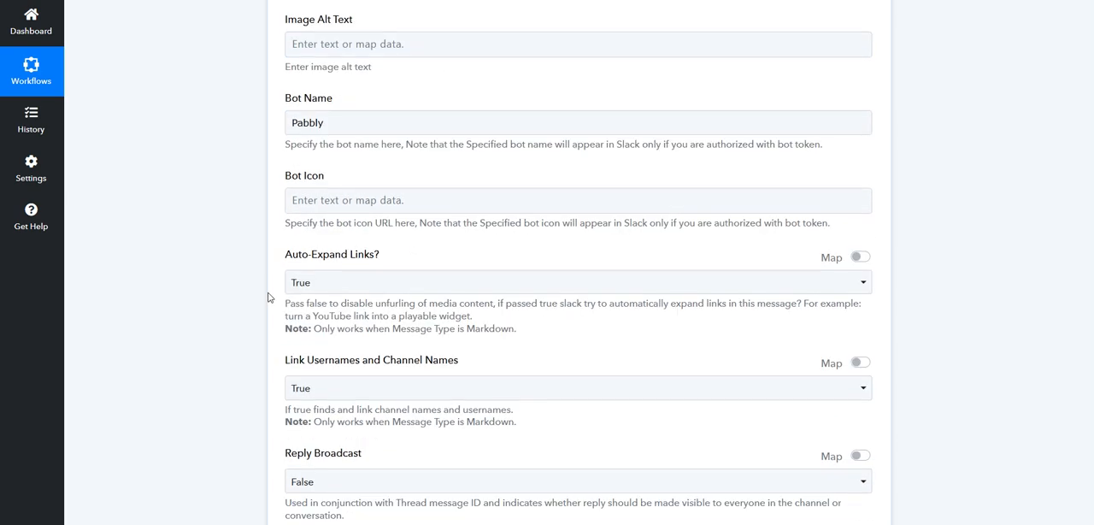
Switch to Slack and read the campaign comparison that Pabbly posted yesterday in the ads-report-bot channel.
{"action": "scroll", "coordinate": [273, 274], "scroll_direction": "up", "scroll_amount": 8}
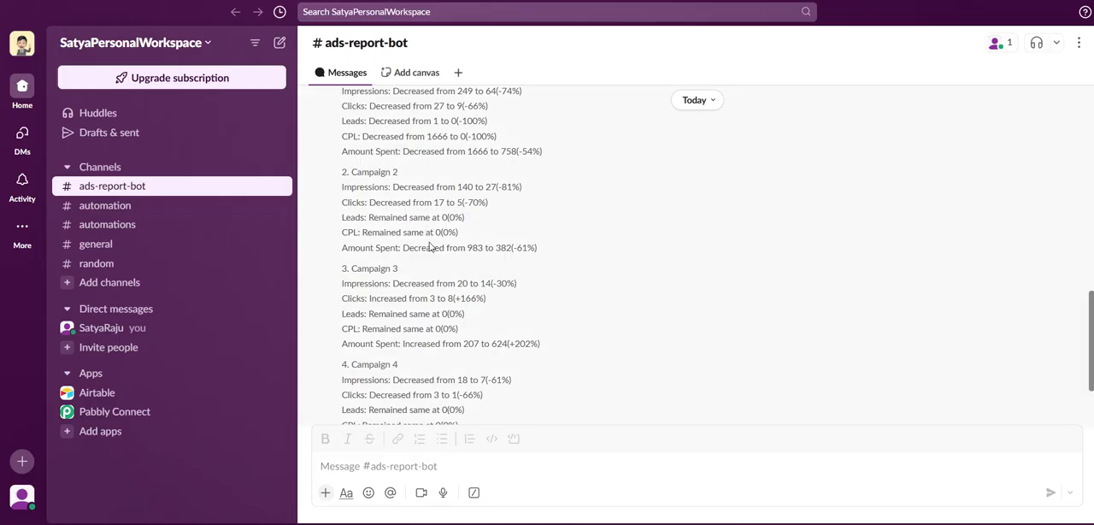
{"action": "scroll", "coordinate": [430, 247], "scroll_direction": "up", "scroll_amount": 15}
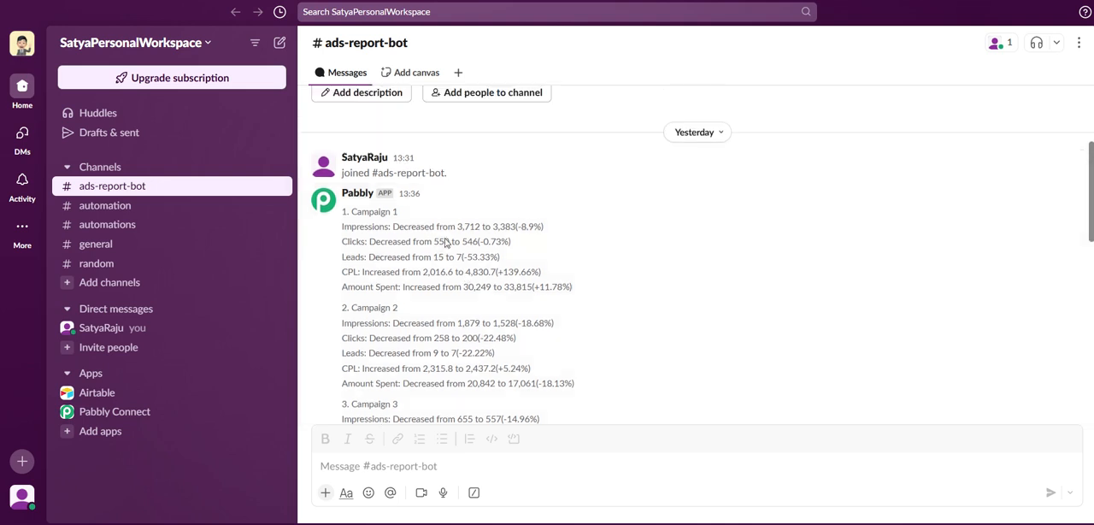
{"action": "scroll", "coordinate": [448, 239], "scroll_direction": "down", "scroll_amount": 4}
{"action": "scroll", "coordinate": [462, 230], "scroll_direction": "up", "scroll_amount": 3}
{"action": "scroll", "coordinate": [469, 222], "scroll_direction": "down", "scroll_amount": 1}
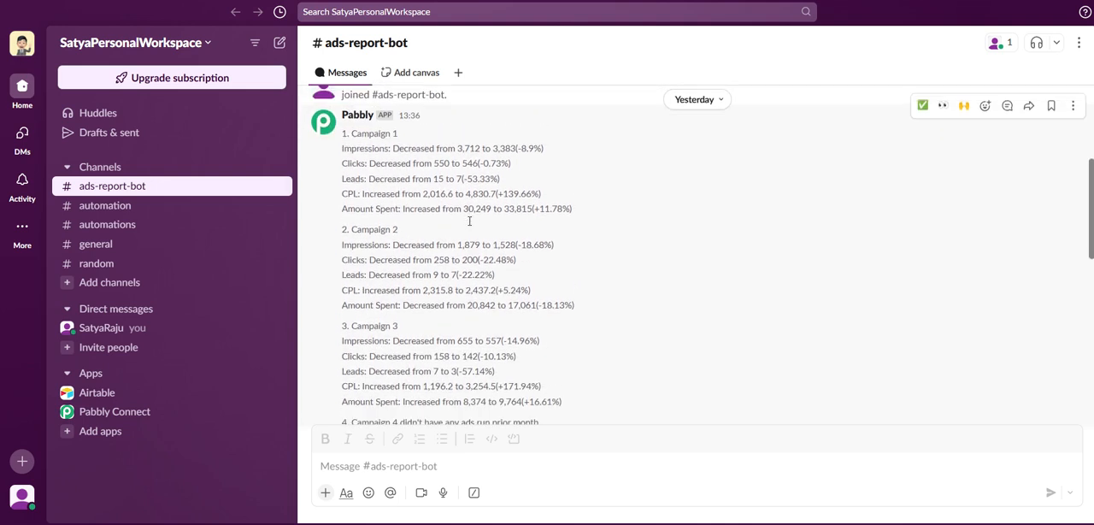
{"action": "scroll", "coordinate": [460, 195], "scroll_direction": "up", "scroll_amount": 1}
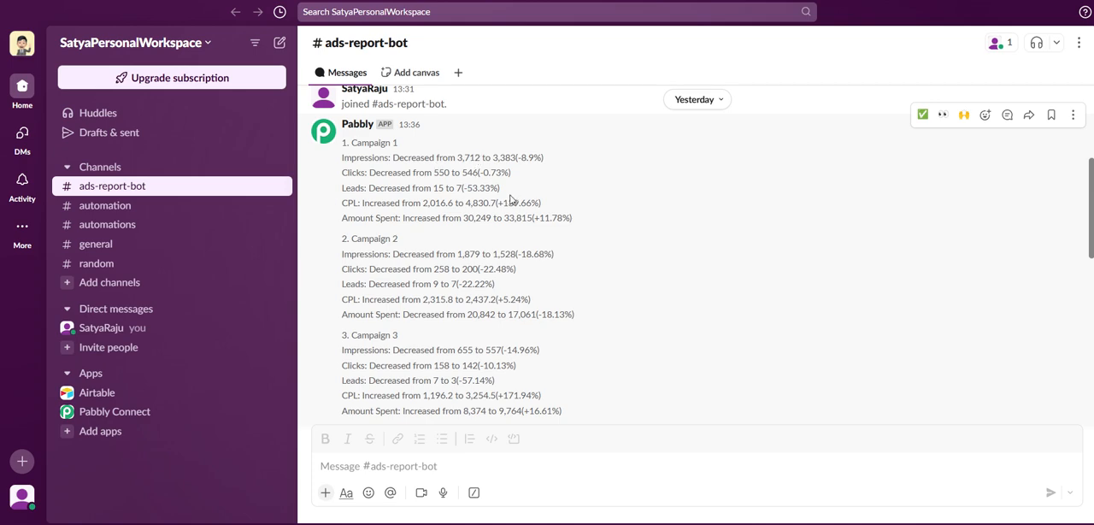
Read today's Pabbly comparison in the channel, from Campaign 1 through the Total Summary.
{"action": "scroll", "coordinate": [500, 293], "scroll_direction": "down", "scroll_amount": 15}
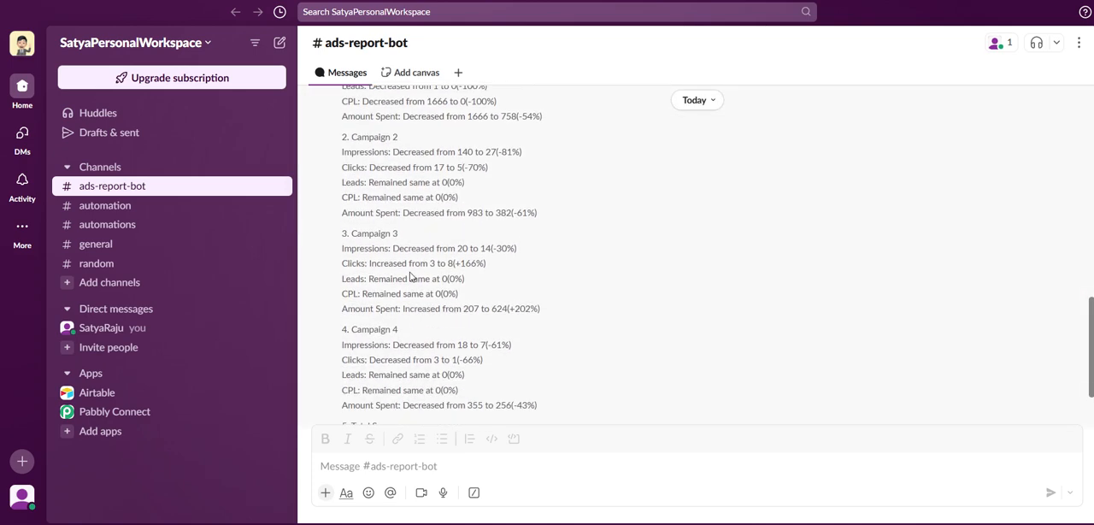
{"action": "scroll", "coordinate": [447, 240], "scroll_direction": "up", "scroll_amount": 3}
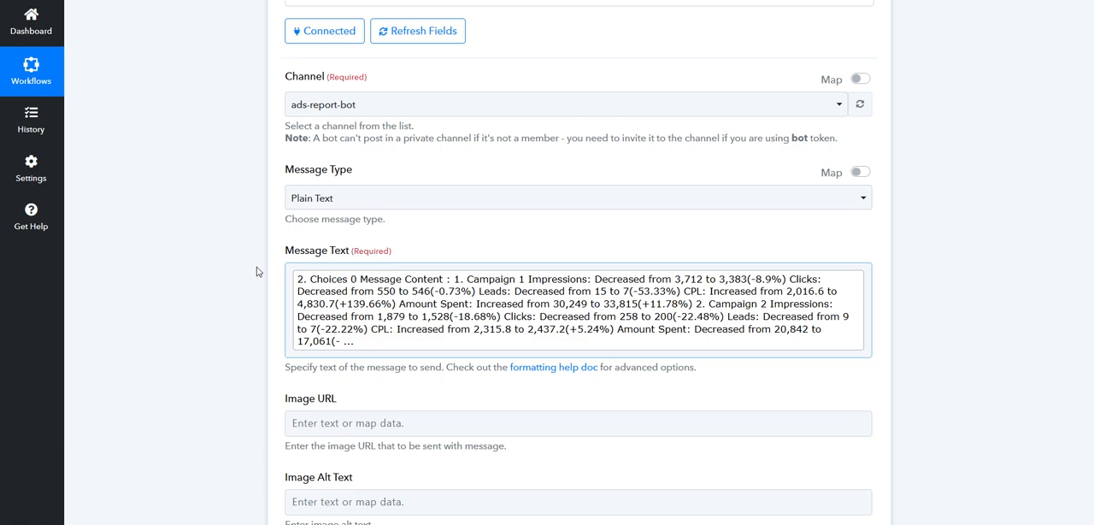
{"action": "scroll", "coordinate": [256, 272], "scroll_direction": "up", "scroll_amount": 5}
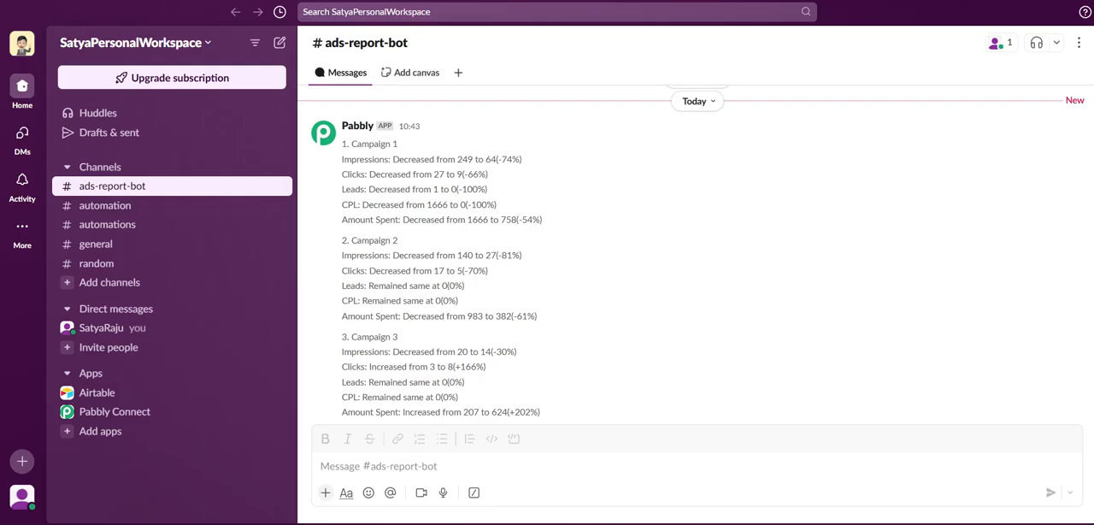
{"action": "scroll", "coordinate": [461, 272], "scroll_direction": "down", "scroll_amount": 5}
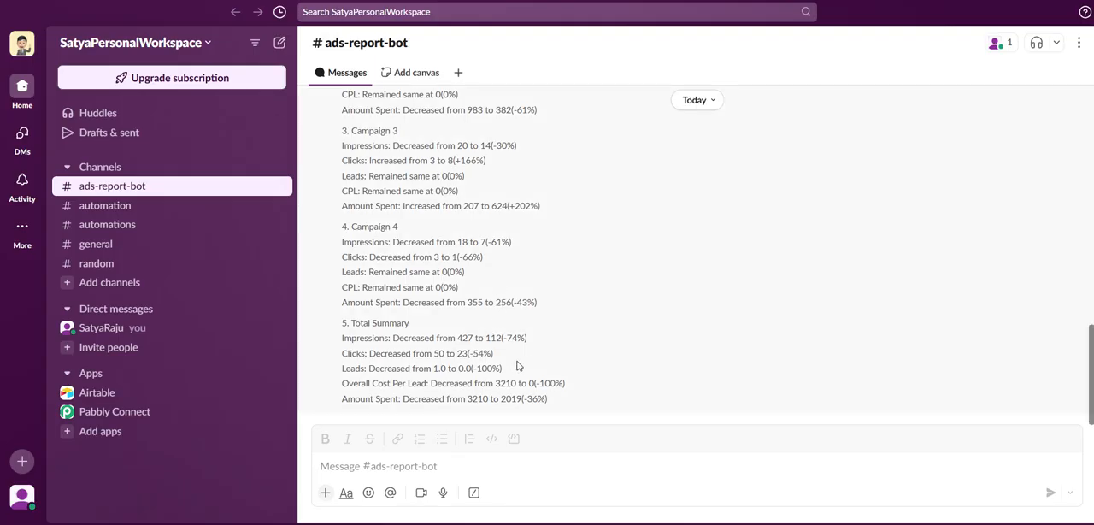
{"action": "scroll", "coordinate": [462, 301], "scroll_direction": "up", "scroll_amount": 2}
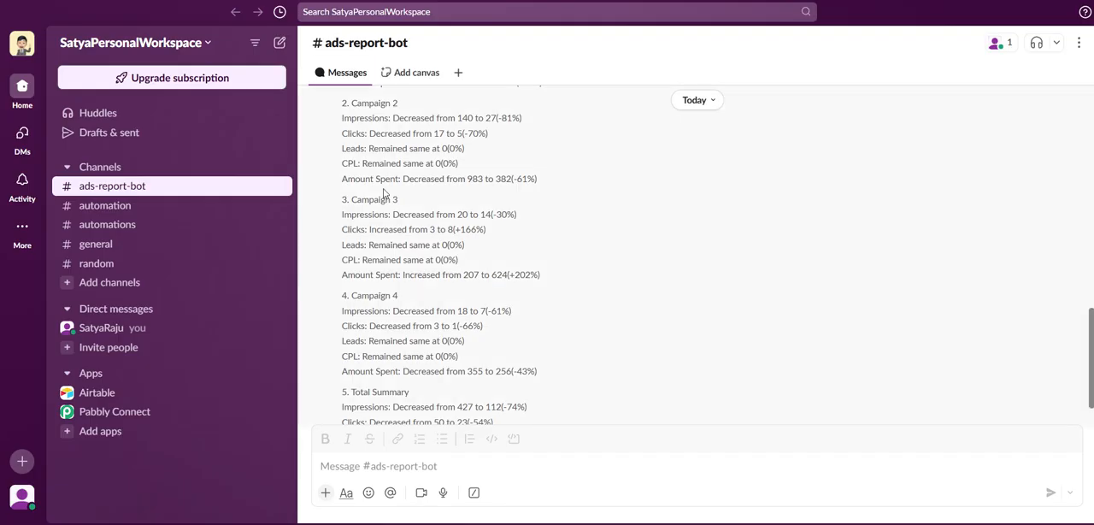
Compare the total summary of today's Pabbly message with the campaign figures and totals of yesterday's message.
{"action": "scroll", "coordinate": [446, 289], "scroll_direction": "down", "scroll_amount": 6}
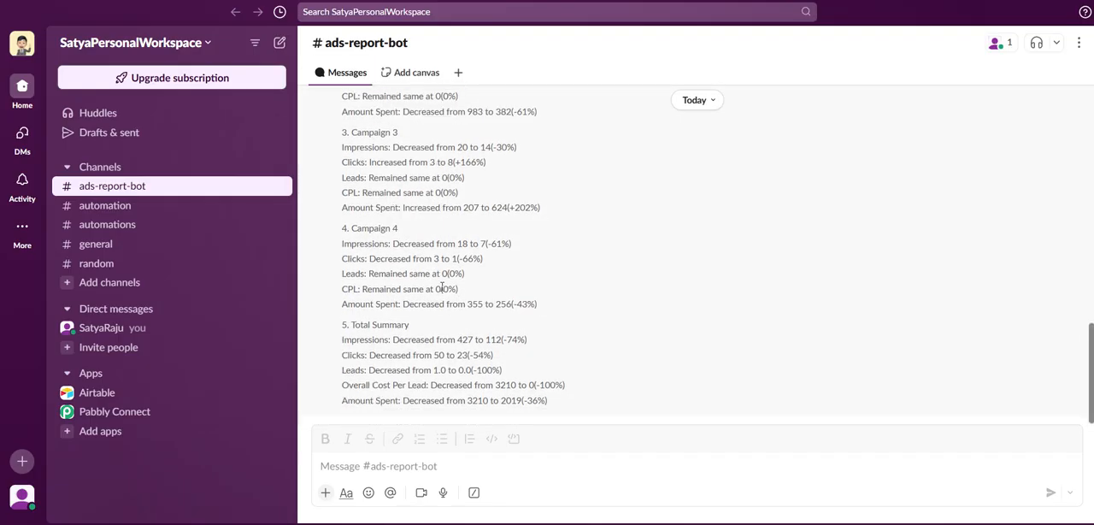
{"action": "scroll", "coordinate": [446, 289], "scroll_direction": "up", "scroll_amount": 10}
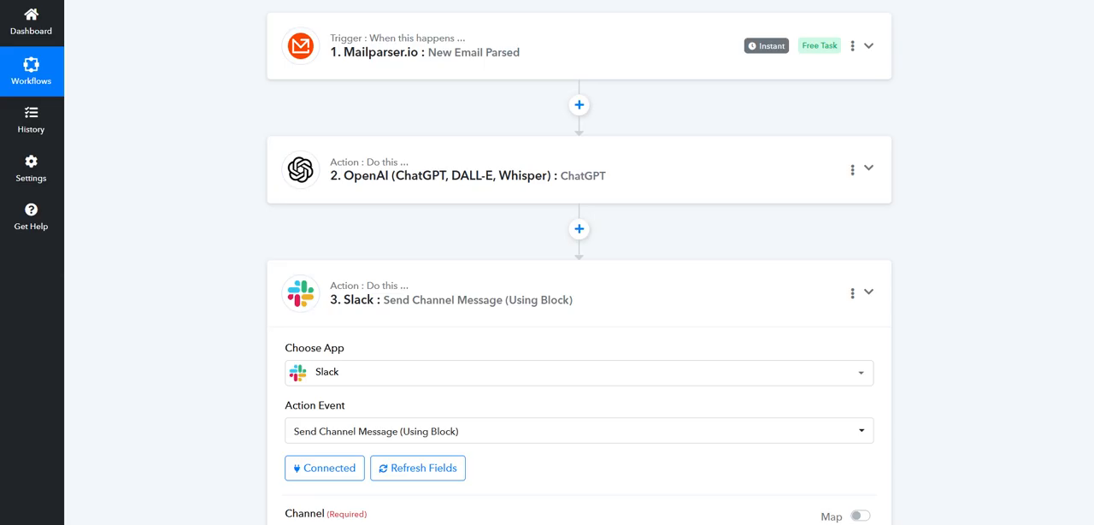
{"action": "scroll", "coordinate": [496, 276], "scroll_direction": "down", "scroll_amount": 5}
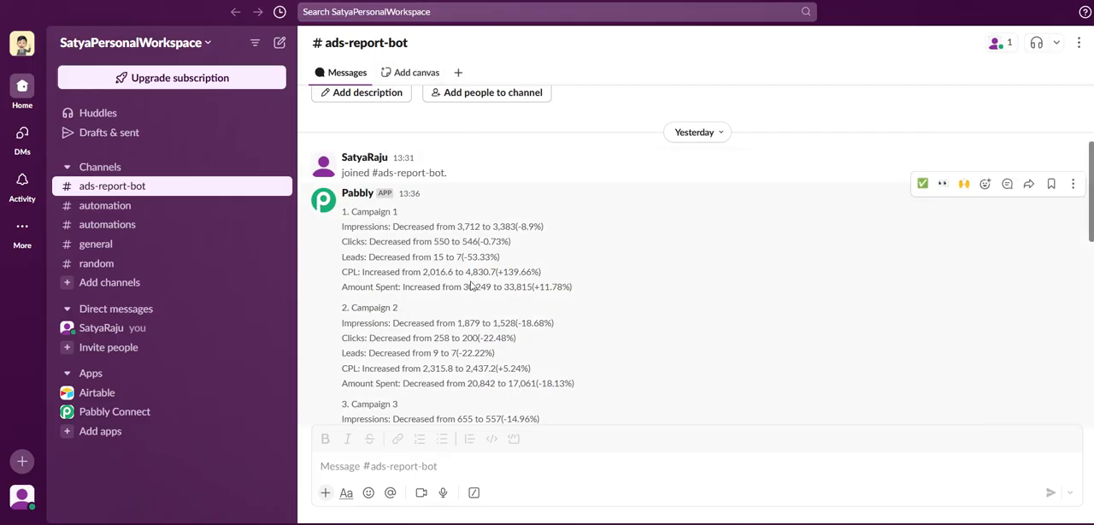
{"action": "scroll", "coordinate": [470, 286], "scroll_direction": "down", "scroll_amount": 10}
{"action": "scroll", "coordinate": [487, 237], "scroll_direction": "up", "scroll_amount": 5}
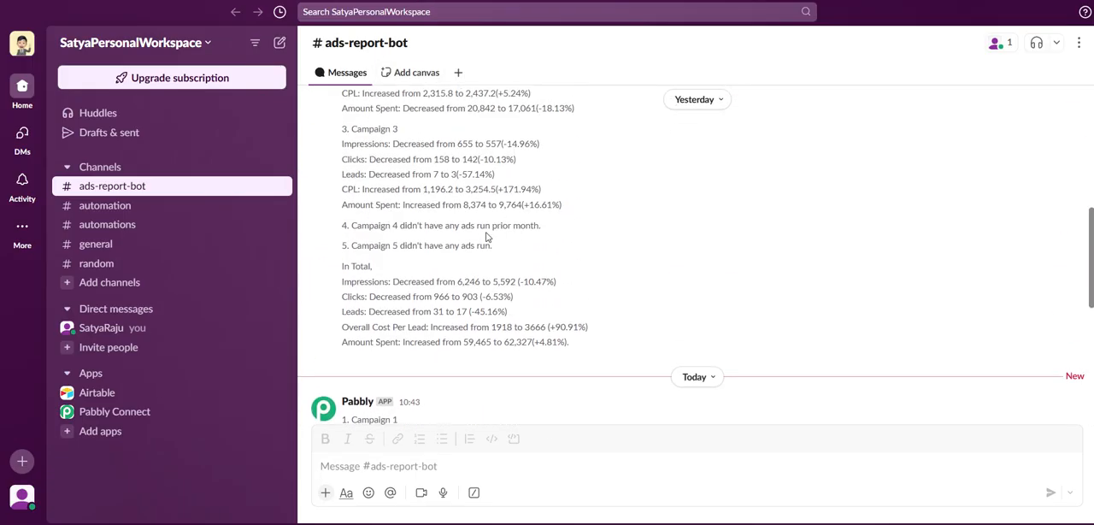
{"action": "scroll", "coordinate": [487, 237], "scroll_direction": "up", "scroll_amount": 3}
{"action": "scroll", "coordinate": [530, 273], "scroll_direction": "down", "scroll_amount": 10}
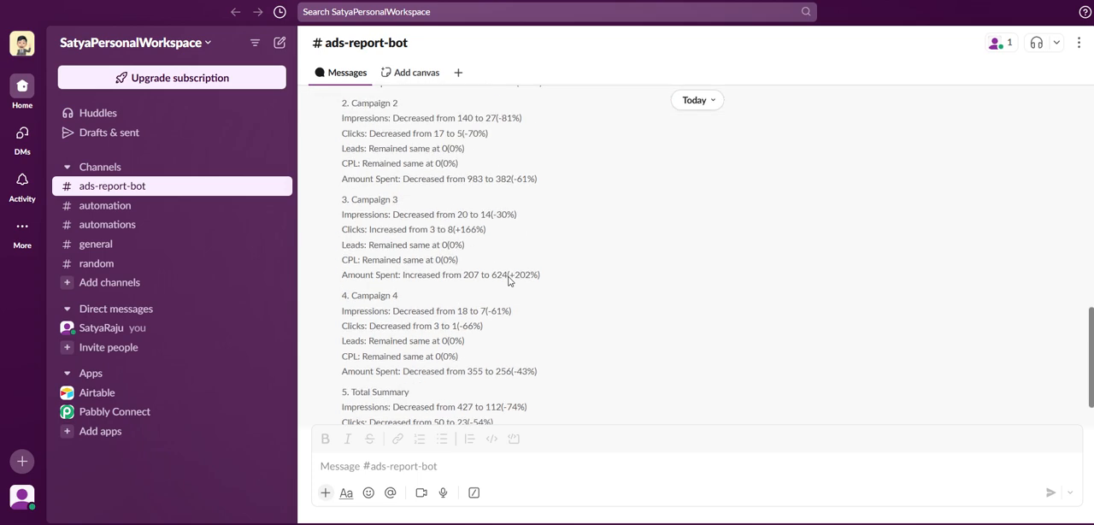
Go through both posted reports once more, from yesterday's first campaign down to the end of today's message.
{"action": "scroll", "coordinate": [509, 280], "scroll_direction": "up", "scroll_amount": 10}
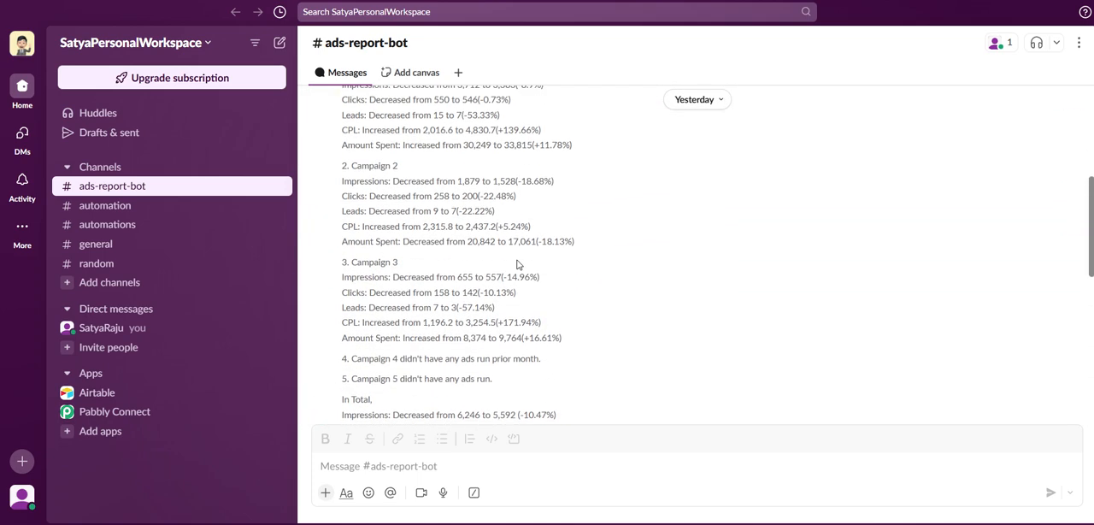
{"action": "scroll", "coordinate": [517, 265], "scroll_direction": "up", "scroll_amount": 3}
{"action": "scroll", "coordinate": [483, 267], "scroll_direction": "down", "scroll_amount": 1}
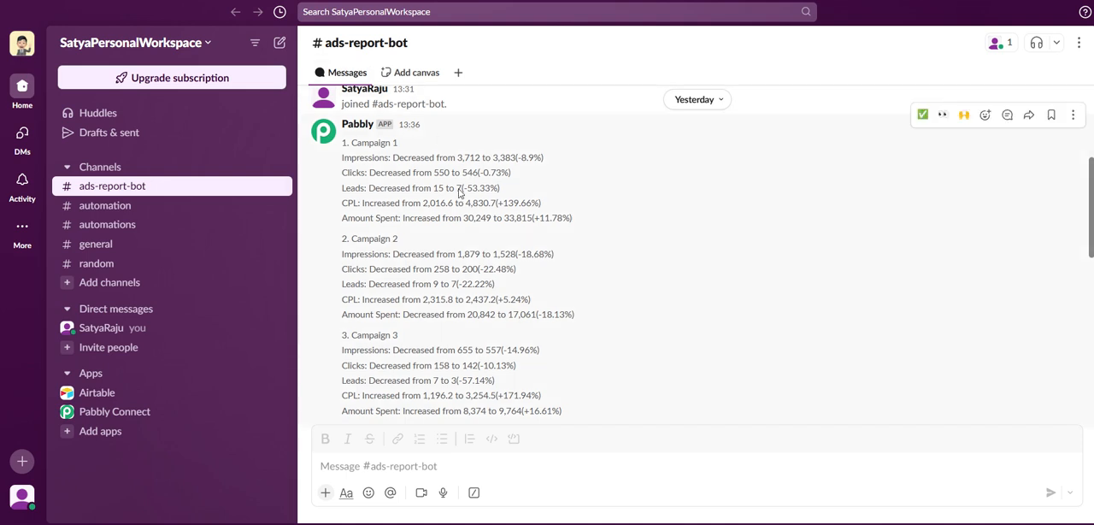
{"action": "scroll", "coordinate": [449, 274], "scroll_direction": "down", "scroll_amount": 3}
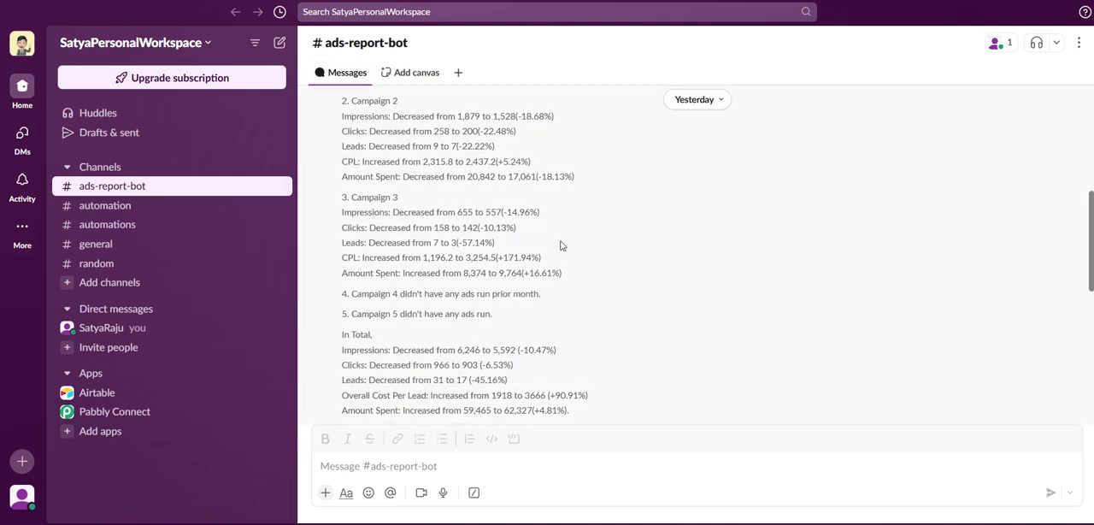
{"action": "scroll", "coordinate": [556, 316], "scroll_direction": "down", "scroll_amount": 8}
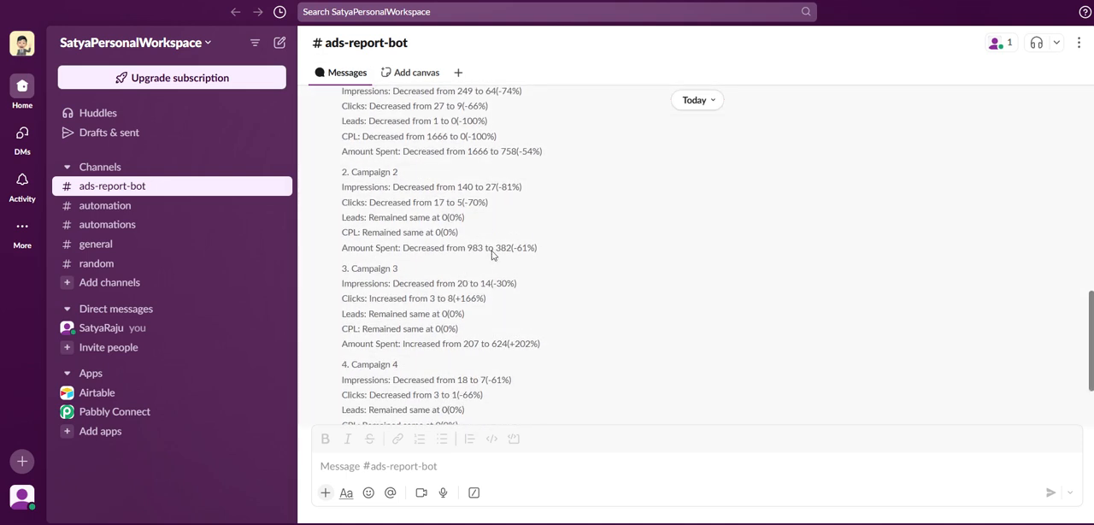
{"action": "scroll", "coordinate": [478, 273], "scroll_direction": "down", "scroll_amount": 2}
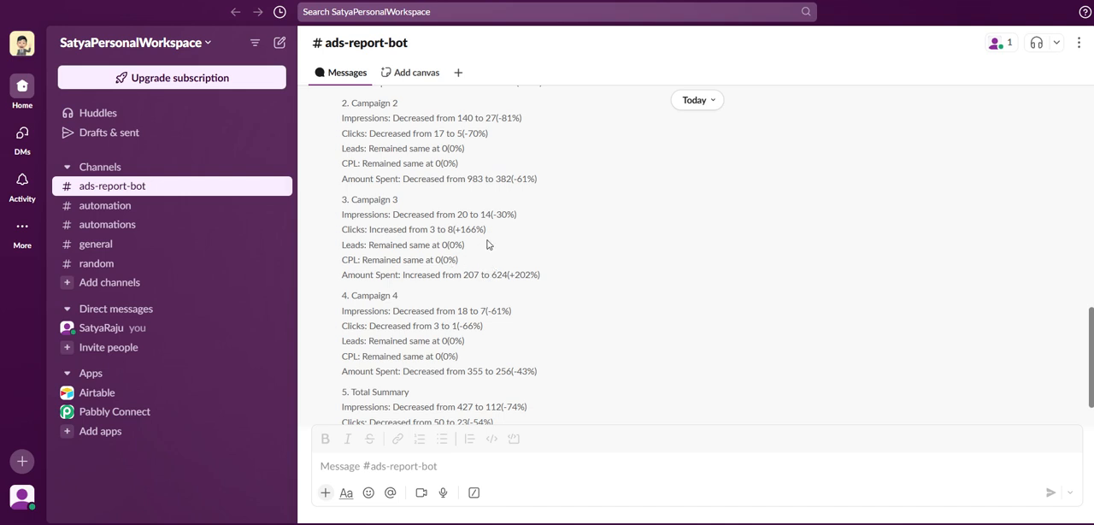
{"action": "scroll", "coordinate": [500, 278], "scroll_direction": "down", "scroll_amount": 2}
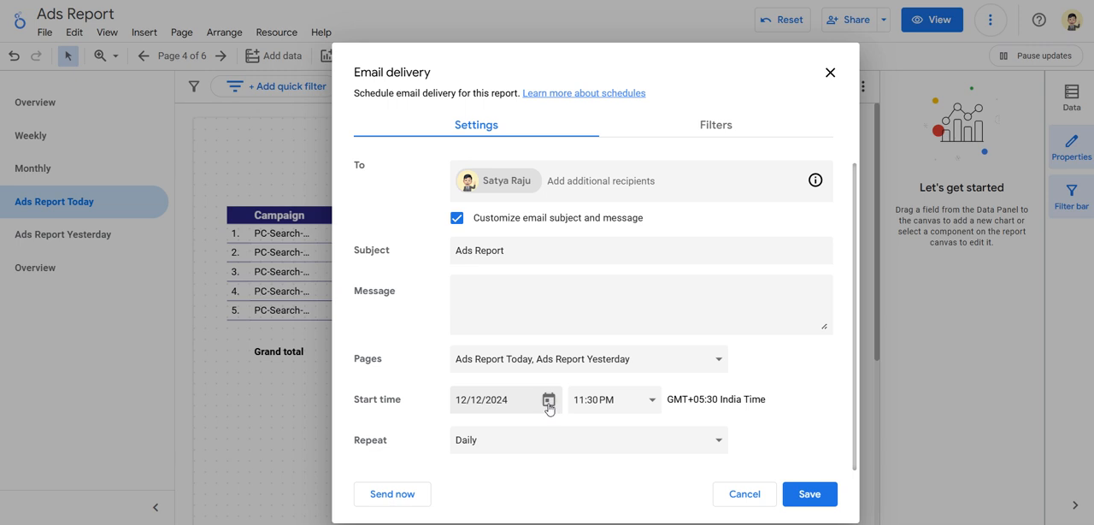
Return to the Looker Studio email delivery's filters, examine the date range presets for the Ads Report Today page, and cancel.
{"action": "left_click", "coordinate": [693, 124]}
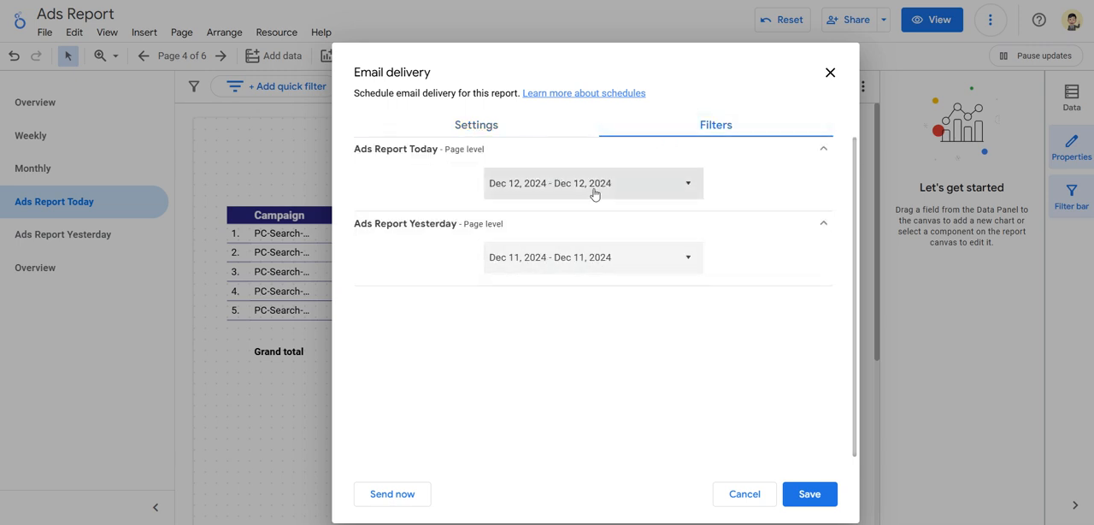
{"action": "left_click", "coordinate": [590, 190]}
{"action": "left_click", "coordinate": [680, 190]}
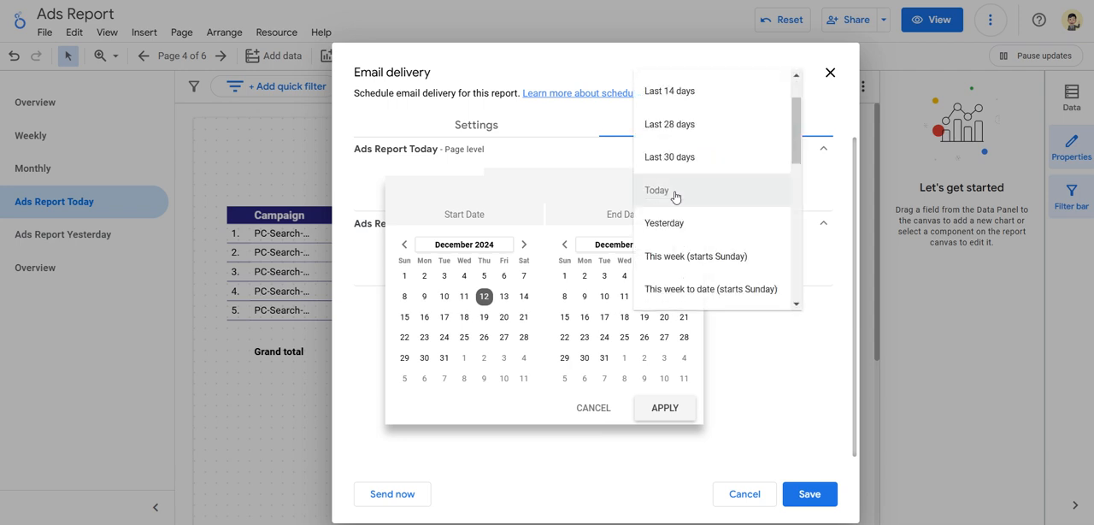
{"action": "scroll", "coordinate": [689, 184], "scroll_direction": "down", "scroll_amount": 1}
{"action": "scroll", "coordinate": [696, 202], "scroll_direction": "up", "scroll_amount": 1}
{"action": "scroll", "coordinate": [697, 203], "scroll_direction": "down", "scroll_amount": 1}
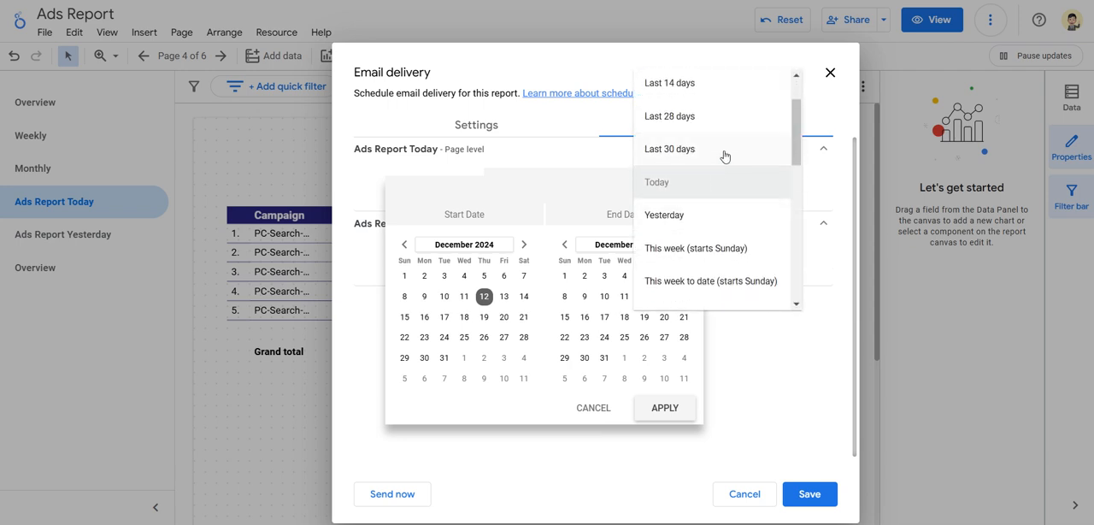
{"action": "scroll", "coordinate": [722, 136], "scroll_direction": "up", "scroll_amount": 2}
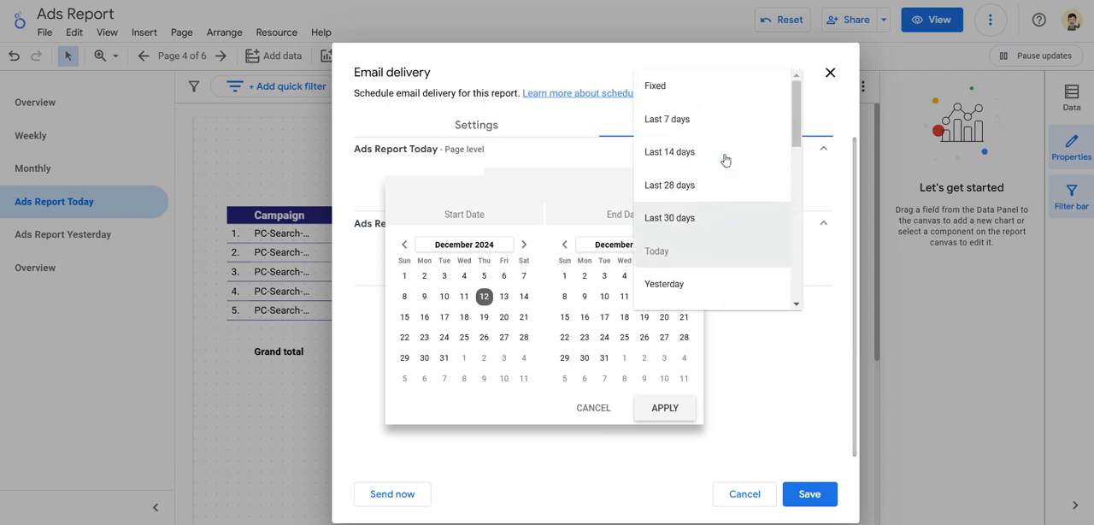
{"action": "scroll", "coordinate": [709, 194], "scroll_direction": "down", "scroll_amount": 5}
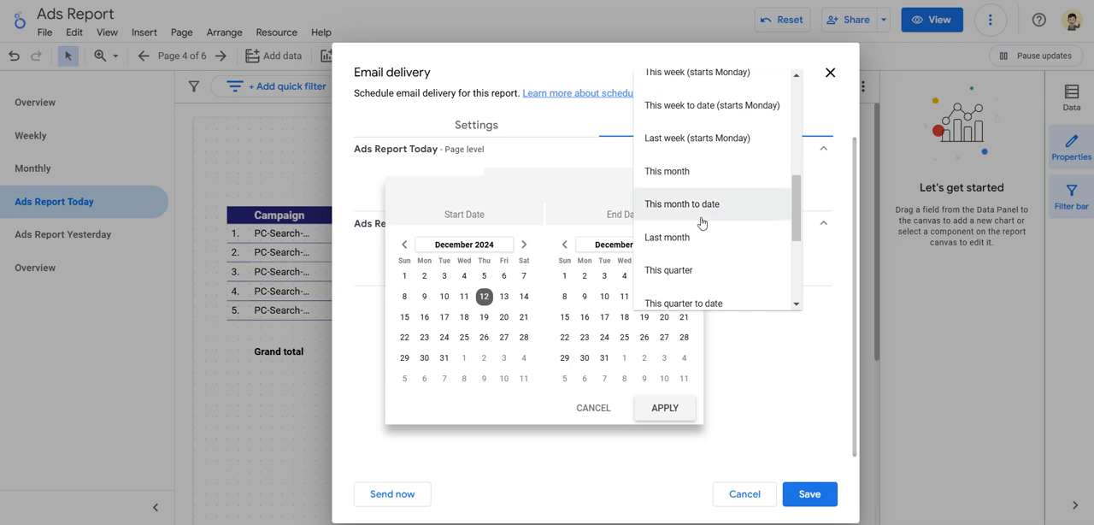
{"action": "left_click", "coordinate": [596, 411]}
{"action": "left_click", "coordinate": [586, 408]}
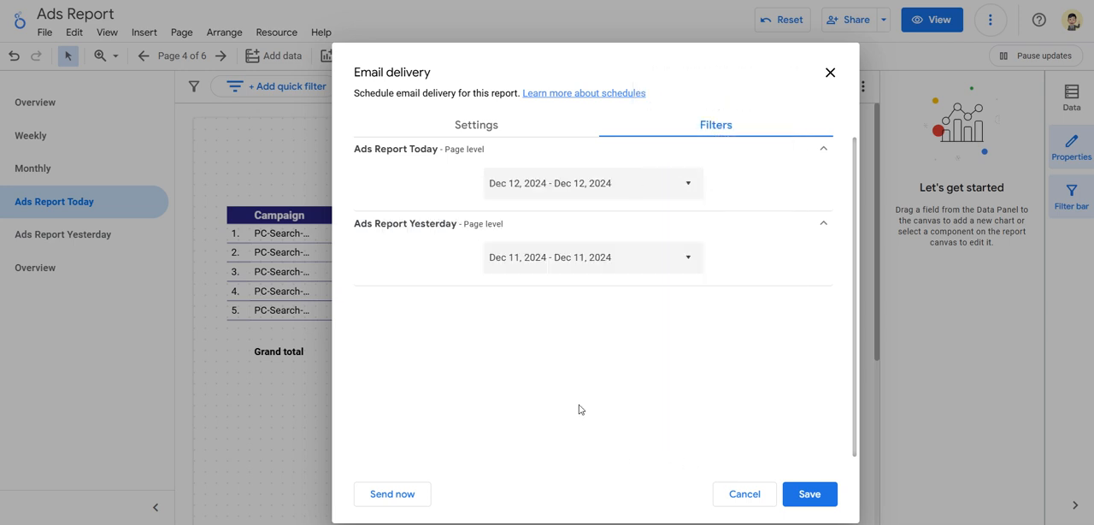
Recheck the email delivery's general settings and close the schedule without saving.
{"action": "left_click", "coordinate": [461, 128]}
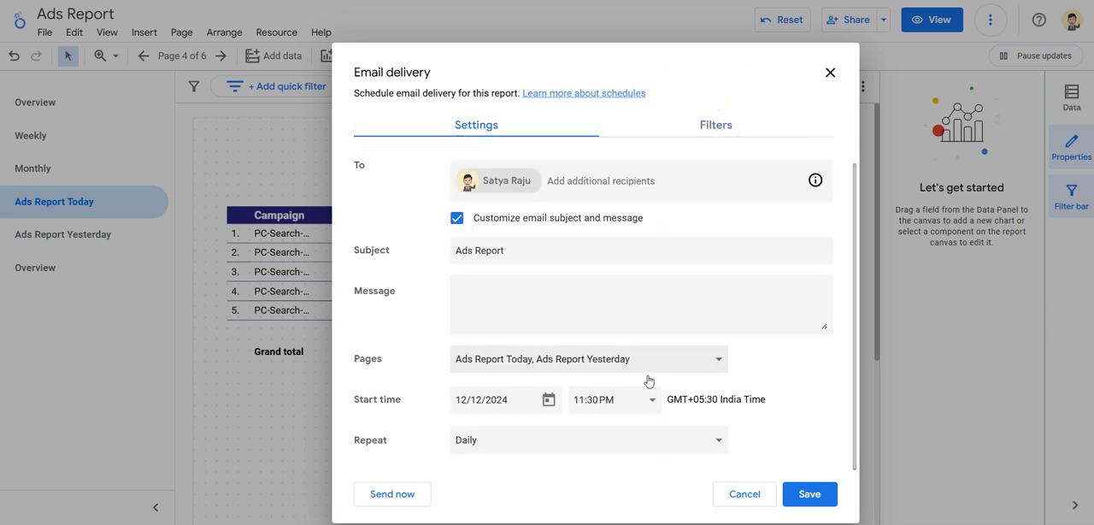
{"action": "left_click", "coordinate": [729, 487]}
{"action": "left_click", "coordinate": [832, 121]}
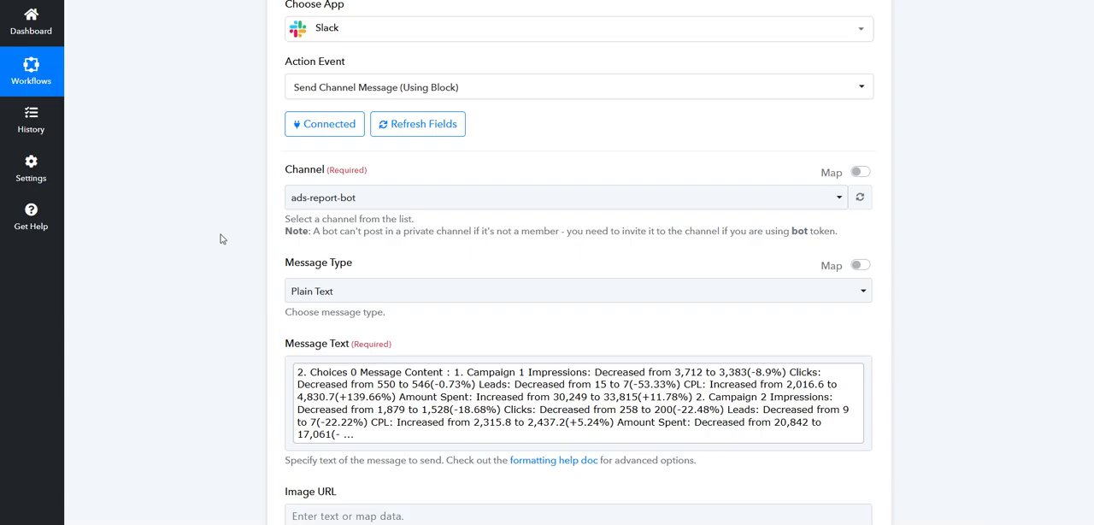
Recheck the Slack action in the Pabbly Connect workflow and return to today's report in Slack's ads-report-bot channel.
{"action": "scroll", "coordinate": [257, 226], "scroll_direction": "up", "scroll_amount": 5}
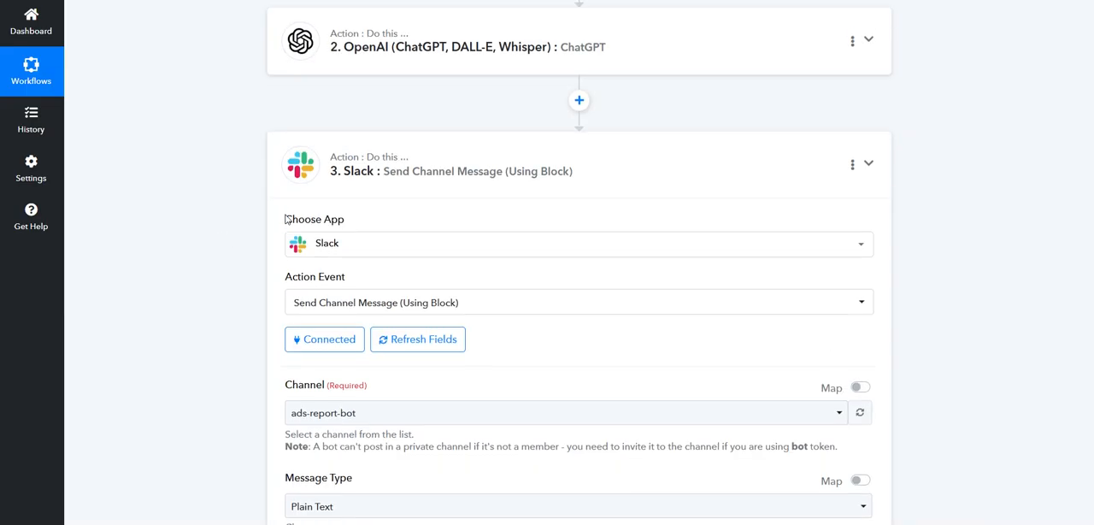
{"action": "scroll", "coordinate": [300, 217], "scroll_direction": "down", "scroll_amount": 3}
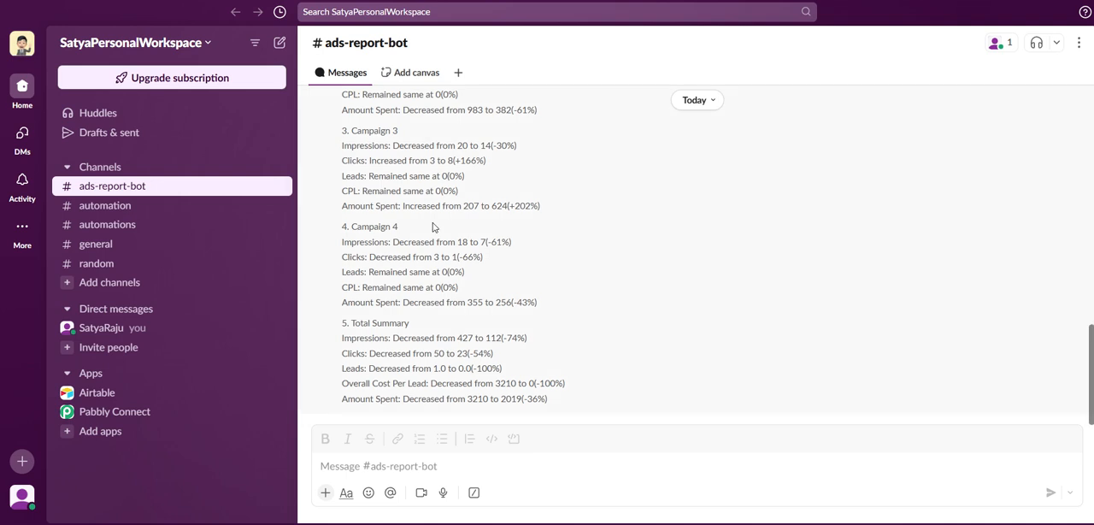